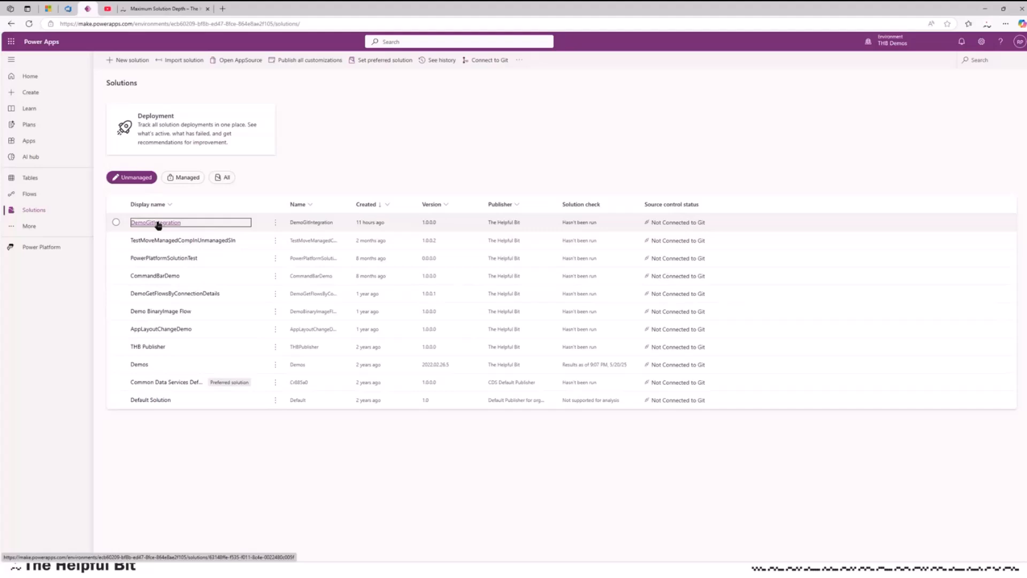
# - Look for further source control commands on the Demos solution, both in the solutions list and inside the solution, and return to the list
pyautogui.click(141, 369)
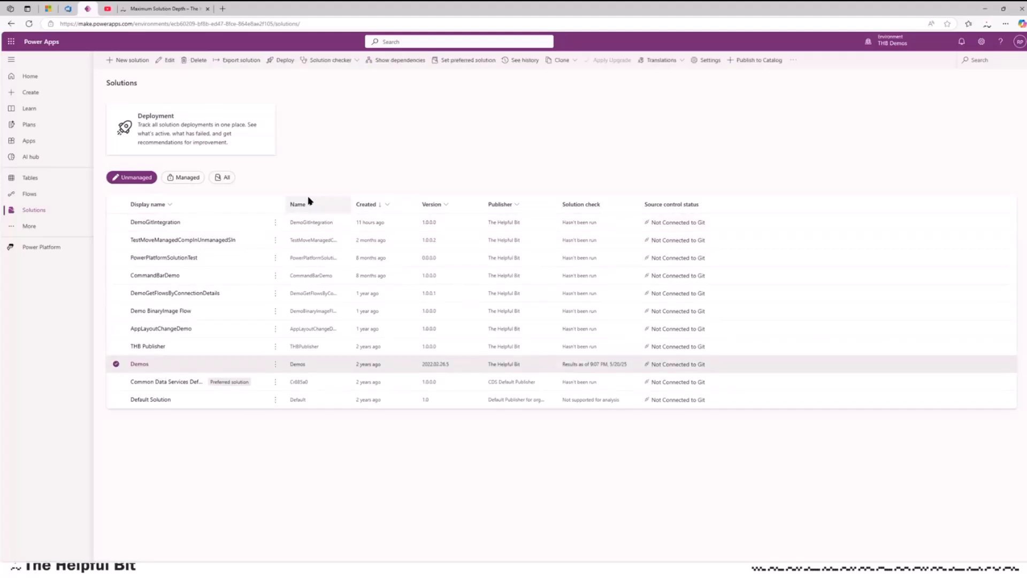
pyautogui.click(793, 61)
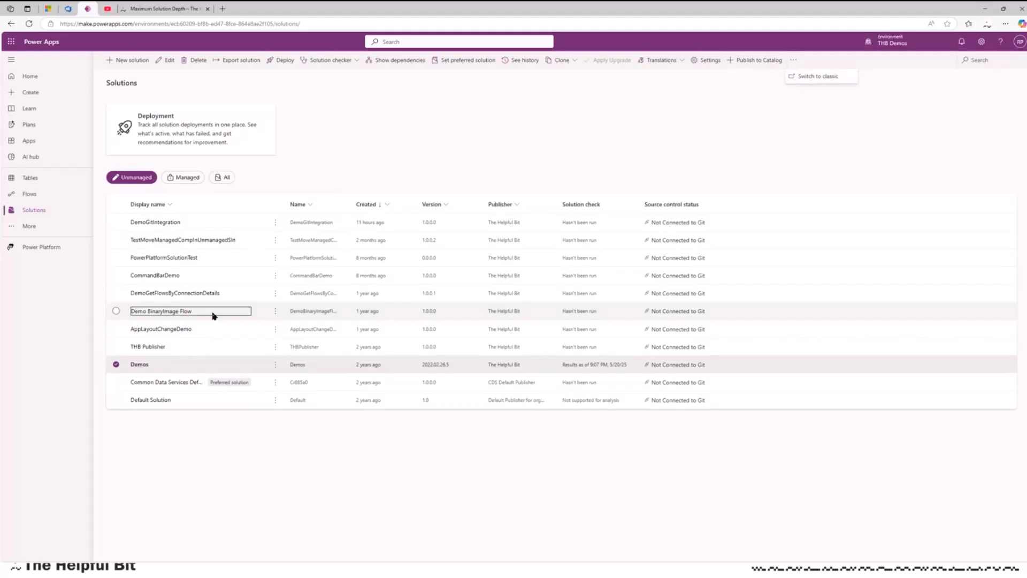
pyautogui.click(137, 364)
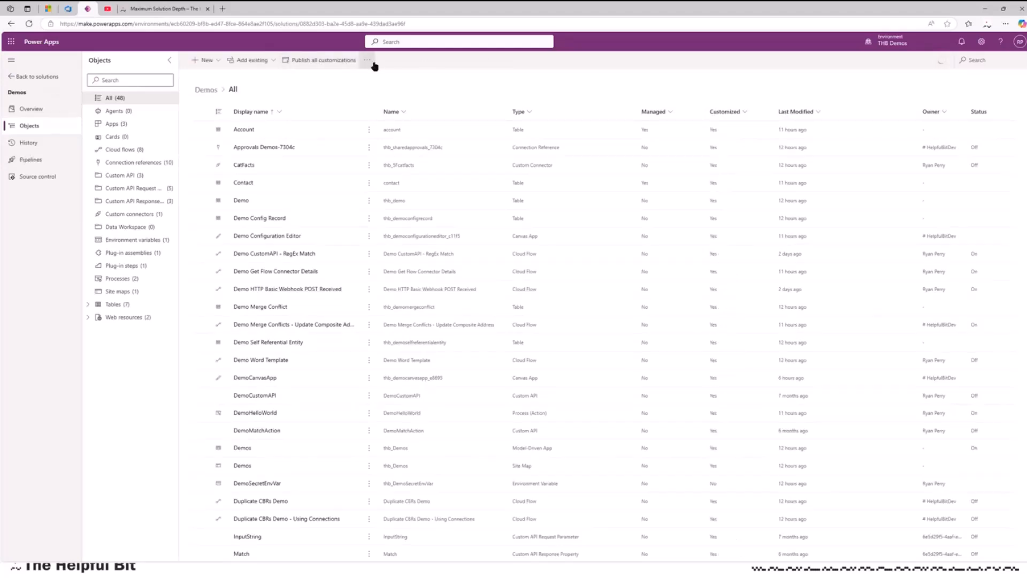
pyautogui.click(376, 65)
pyautogui.click(36, 76)
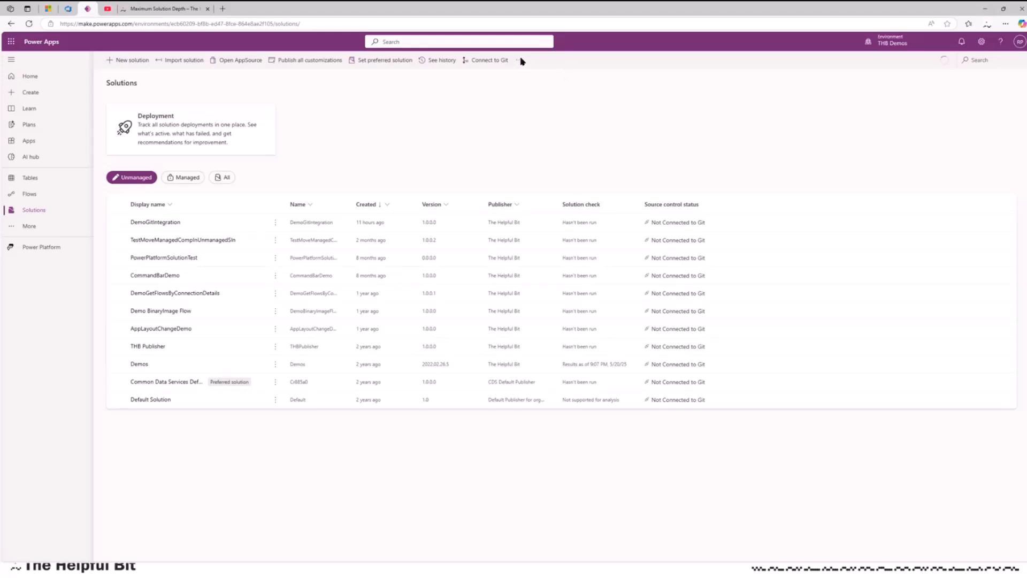
# - Open the environment's Git connection setup, view the repository's root files in Azure DevOps, and return to Power Apps
pyautogui.click(481, 68)
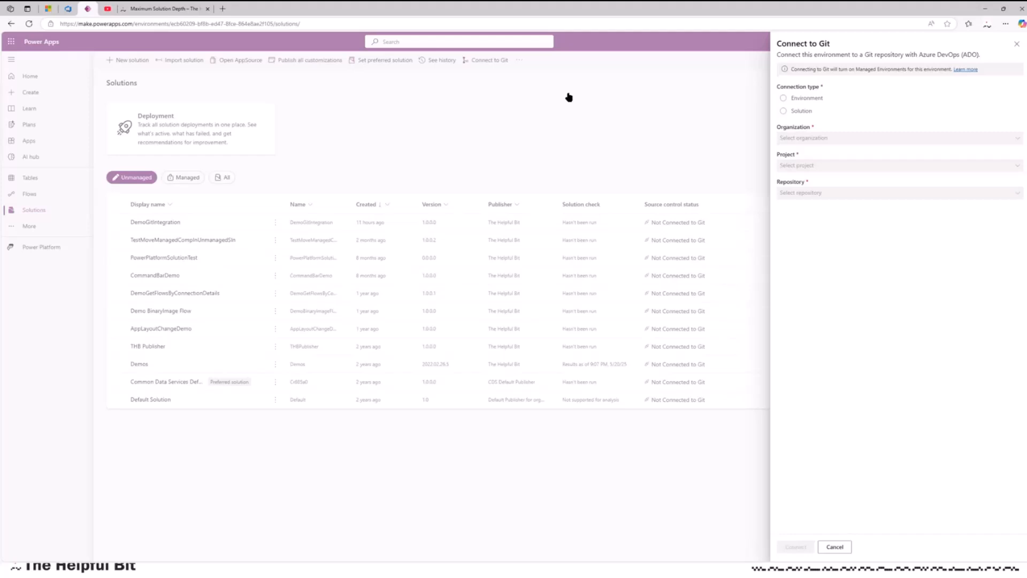
pyautogui.click(71, 12)
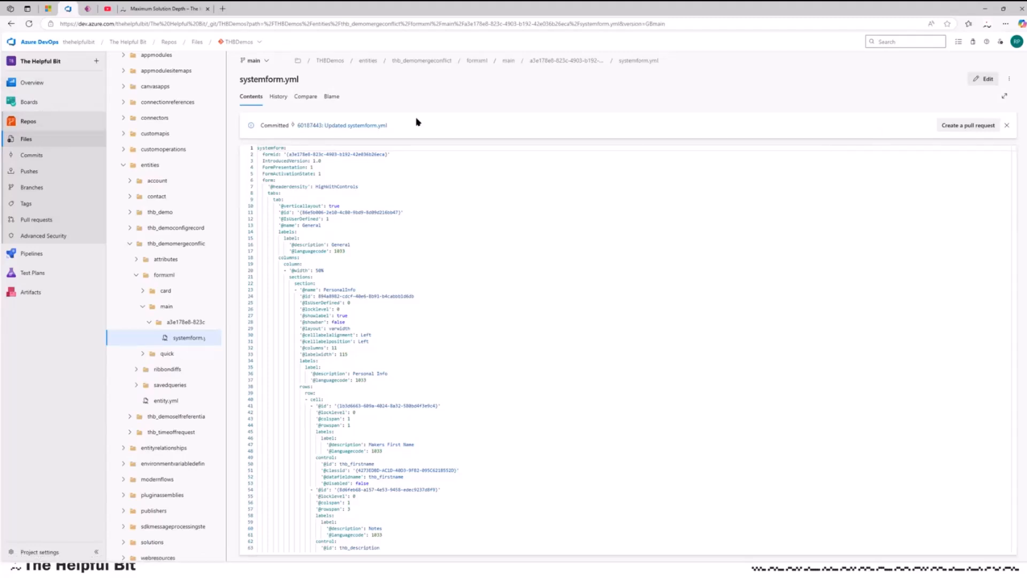
pyautogui.click(27, 139)
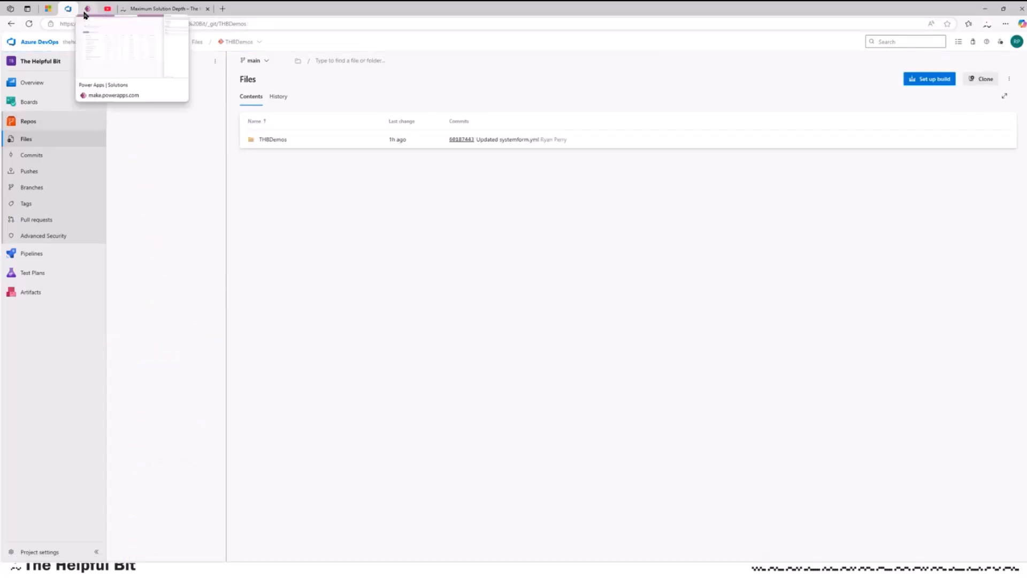
pyautogui.click(86, 11)
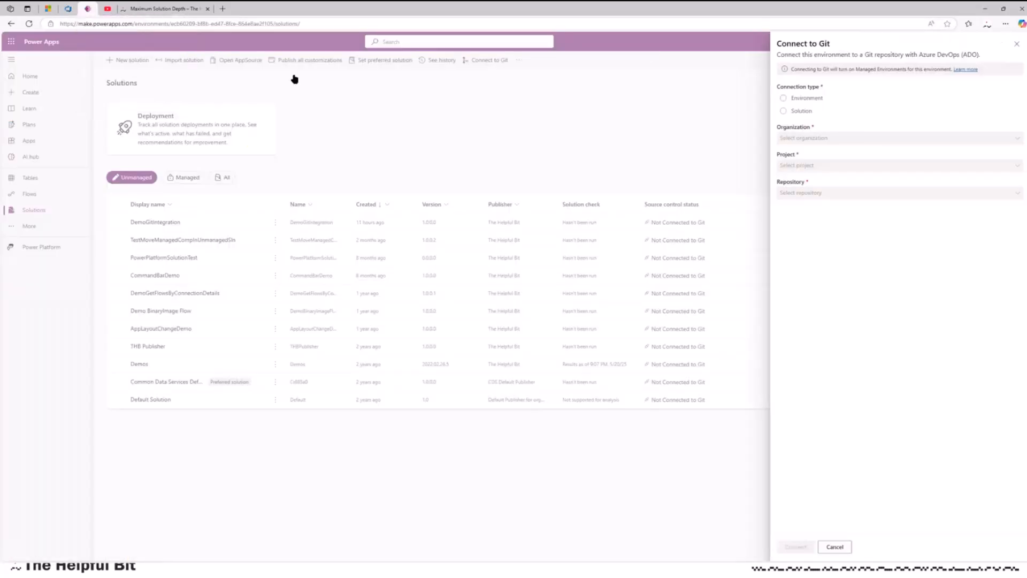
# - Set the Git connection type to Environment, with organization thehelpfulbit and project The Helpful Bit
pyautogui.click(803, 101)
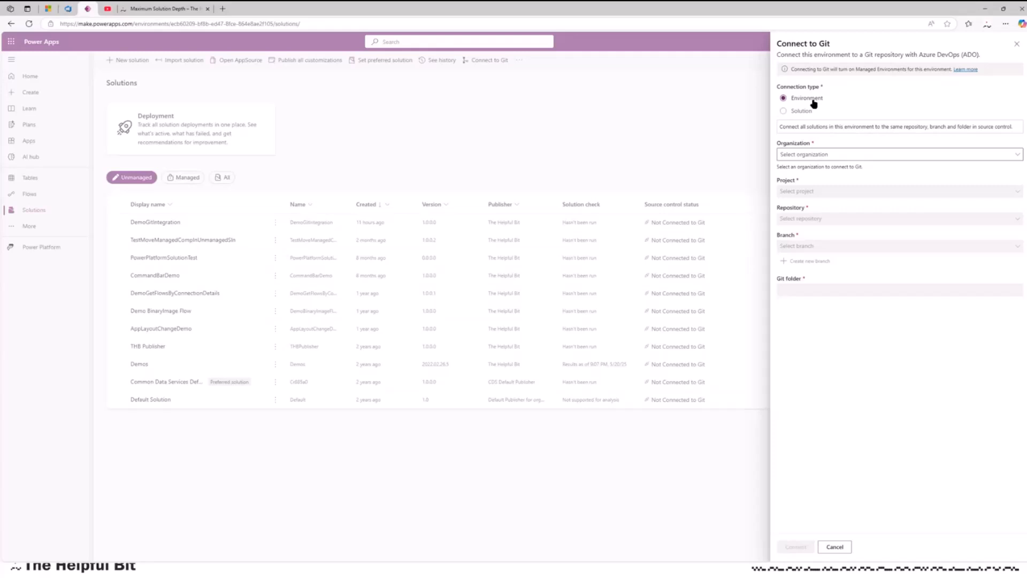
pyautogui.click(825, 158)
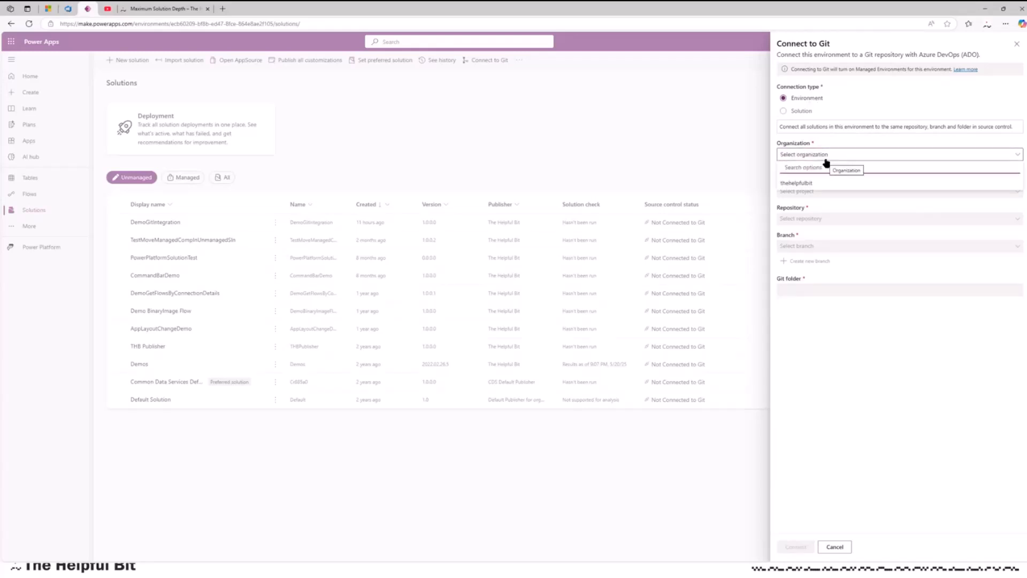
pyautogui.click(808, 184)
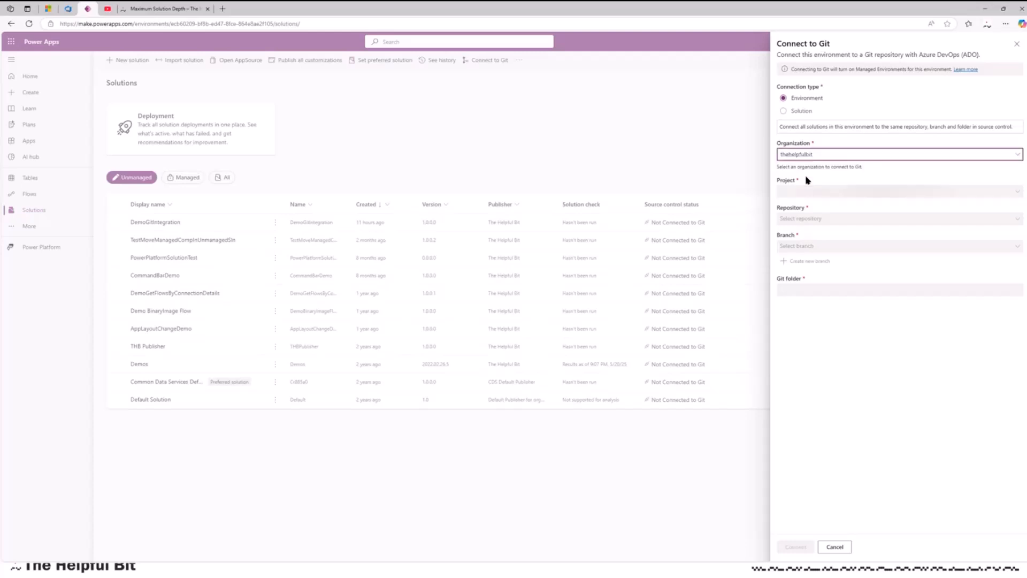
pyautogui.click(814, 192)
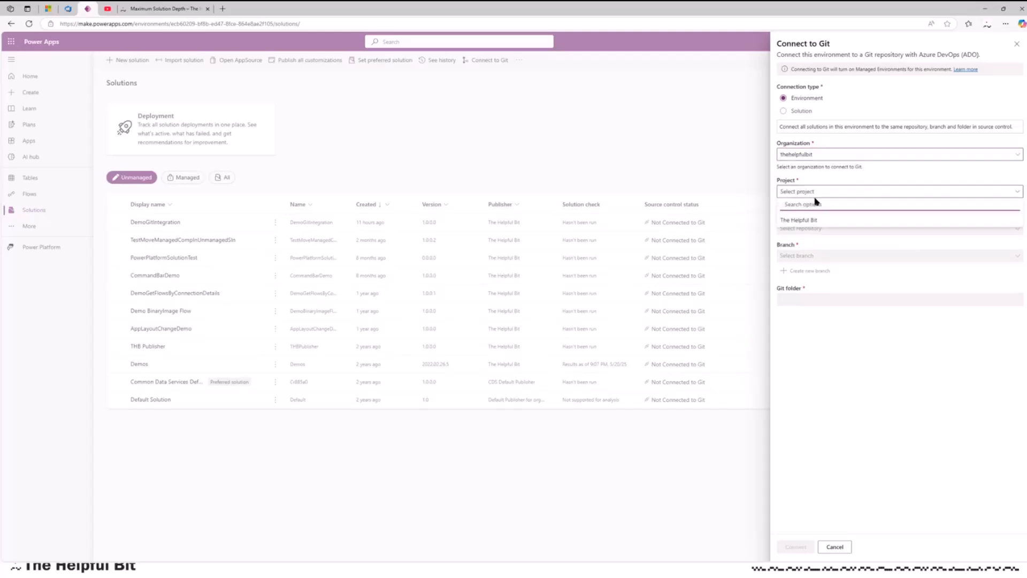
pyautogui.click(803, 222)
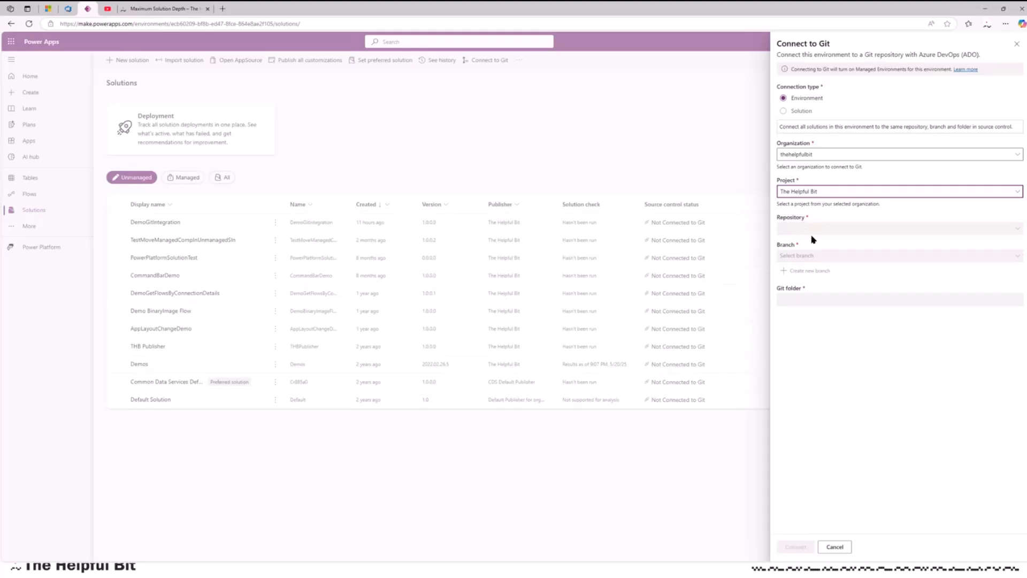
# - Choose the THBDemos repository, main branch and THBDemos Git folder, and connect the environment
pyautogui.click(812, 230)
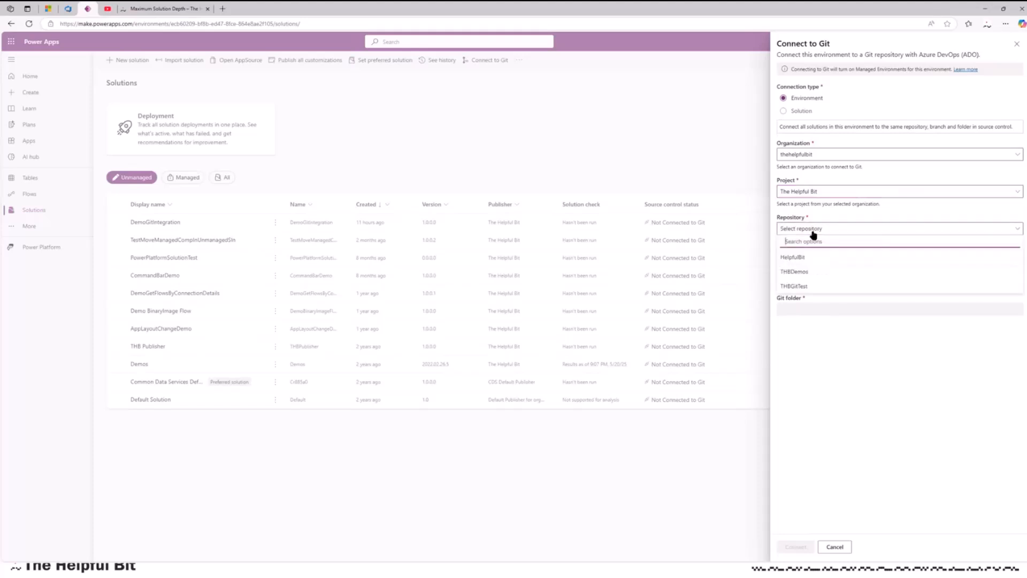
pyautogui.click(805, 272)
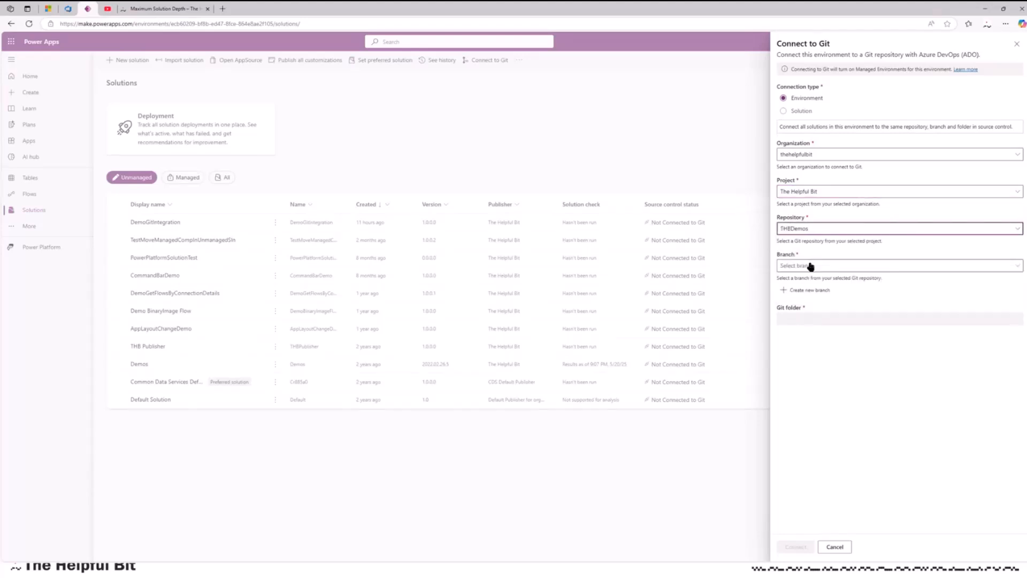
pyautogui.click(810, 267)
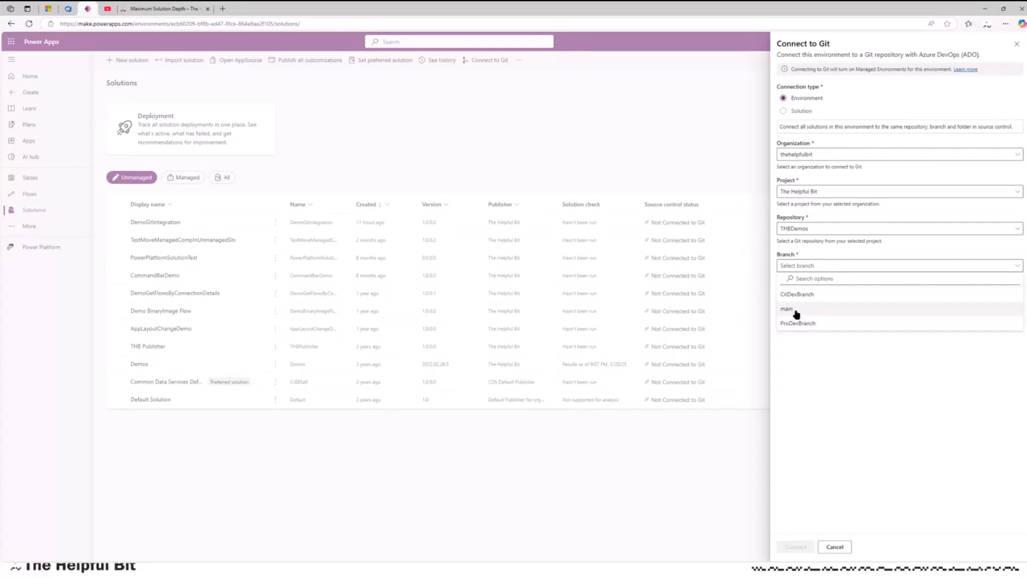
pyautogui.click(797, 314)
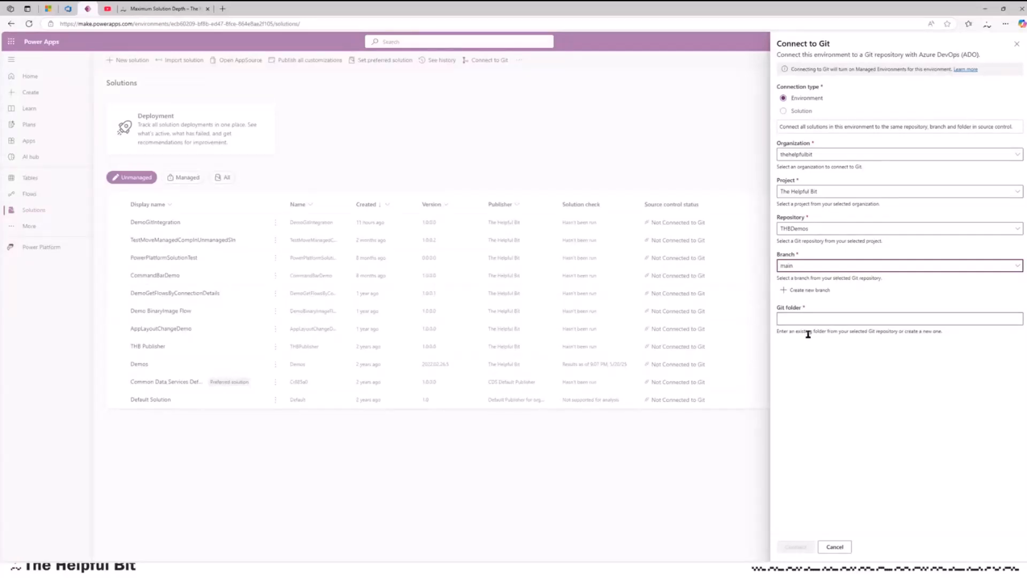
pyautogui.click(812, 319)
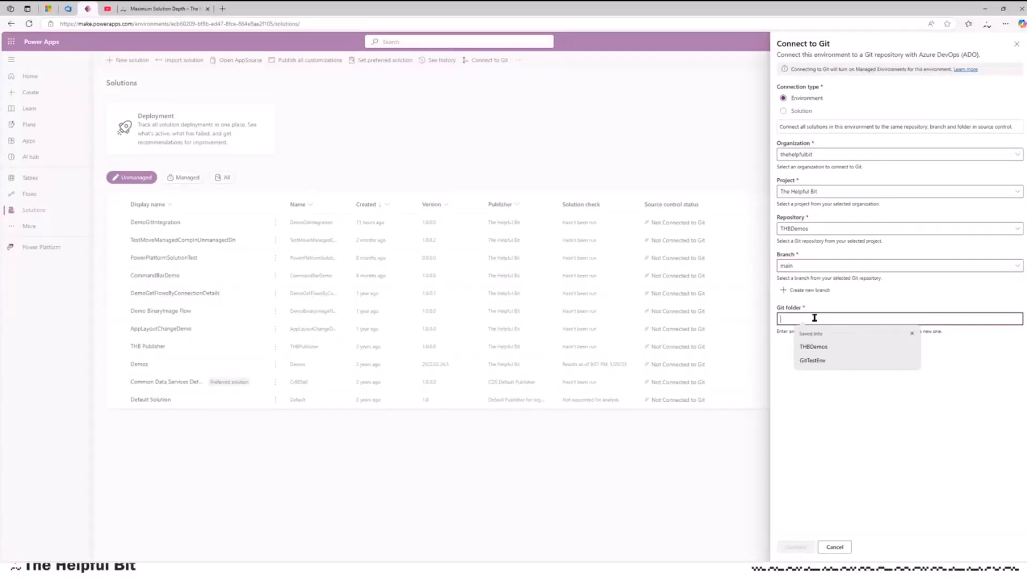
pyautogui.click(815, 348)
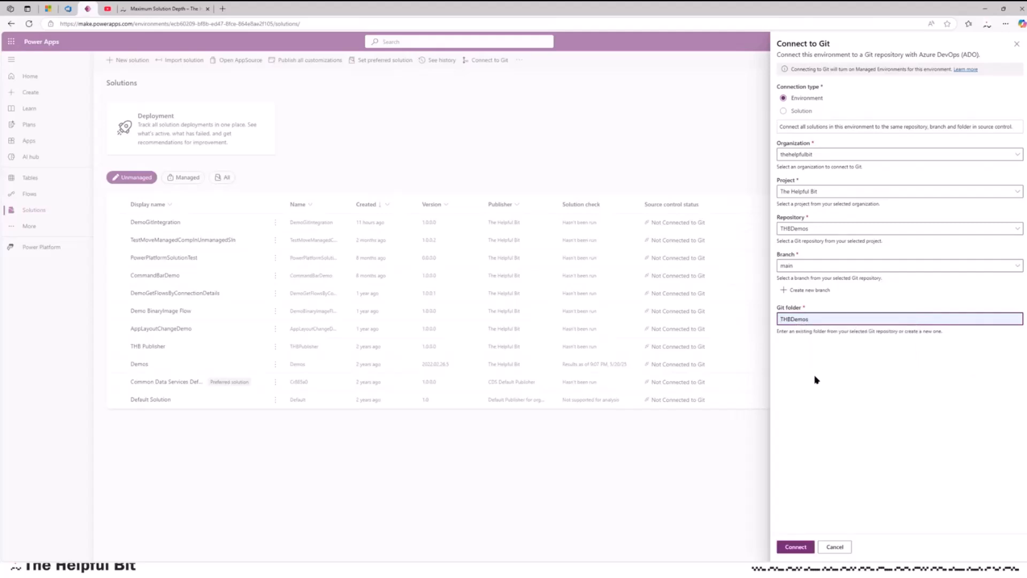
pyautogui.click(800, 547)
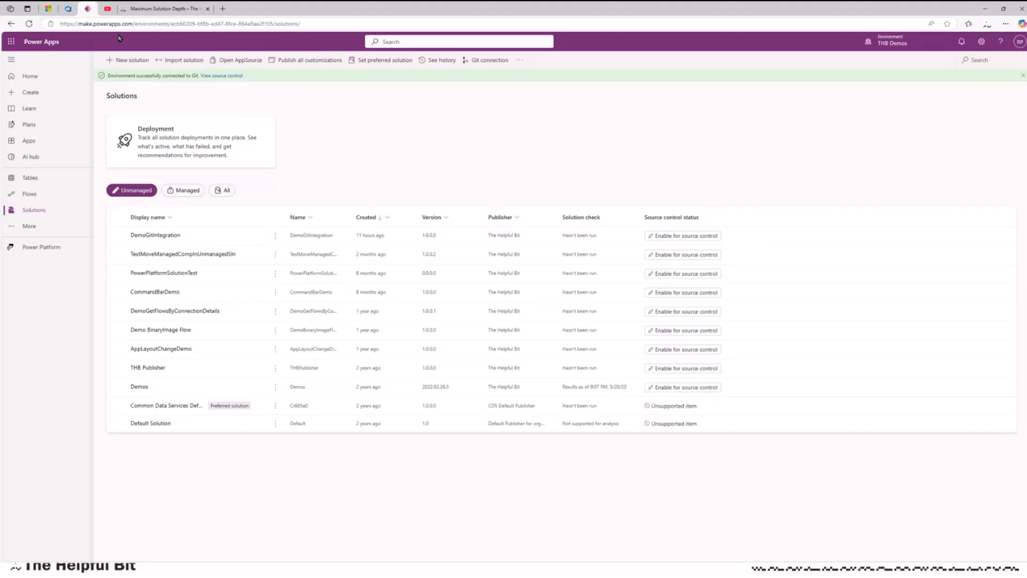
# - Switch to Azure DevOps and examine the commit history of the THBDemos repository's main branch
pyautogui.click(68, 9)
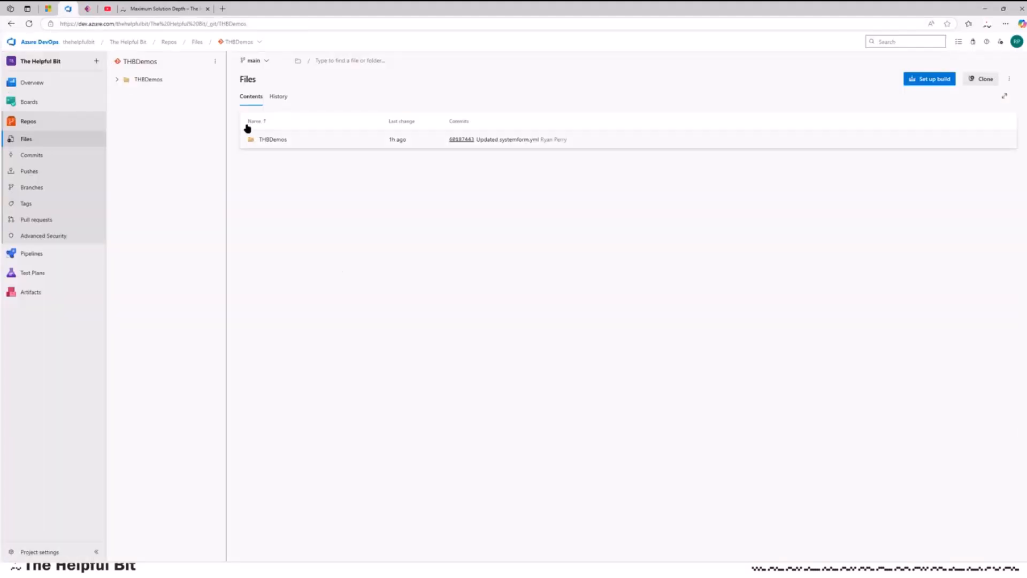
pyautogui.click(277, 97)
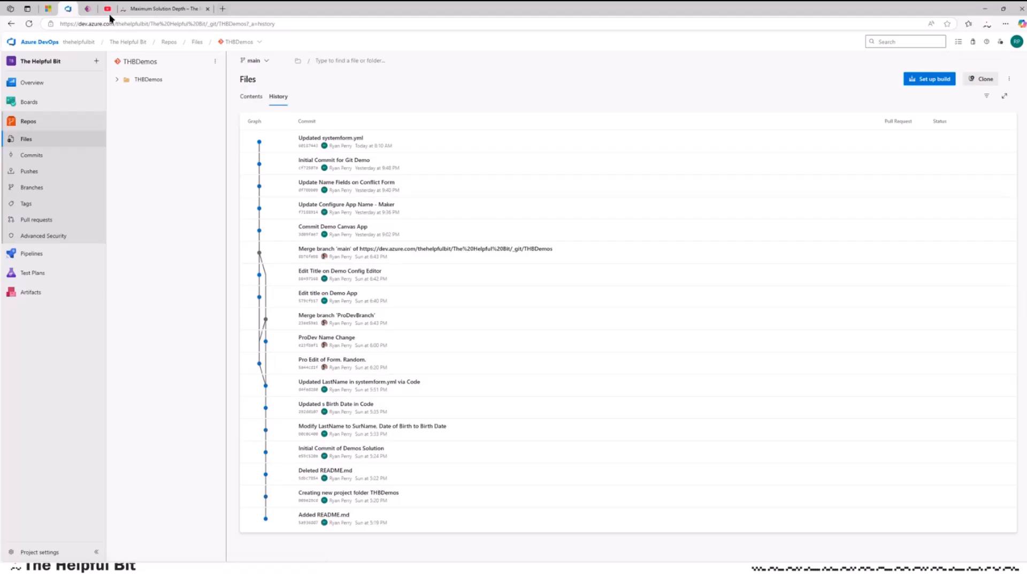
# - Switch to Power Apps and open the main Information form of the Demo Merge Conflict table in the Demos solution
pyautogui.moveTo(90, 11)
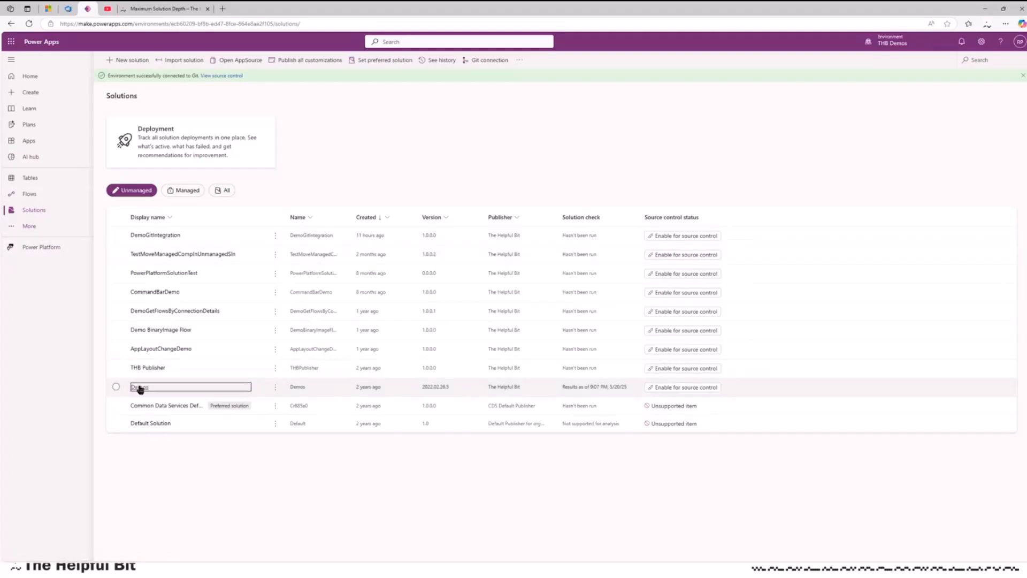
pyautogui.click(116, 386)
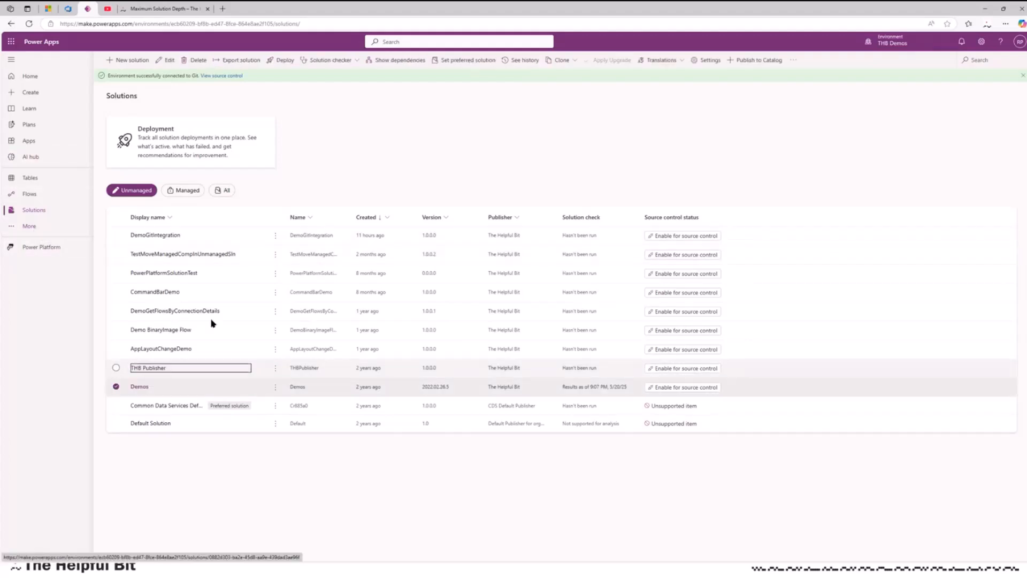
pyautogui.click(140, 387)
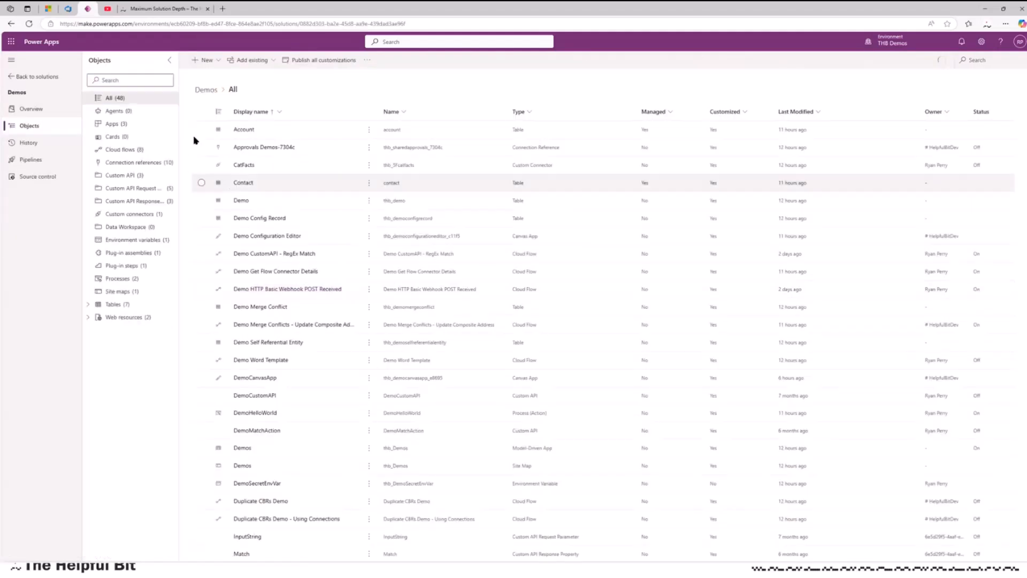
pyautogui.click(89, 305)
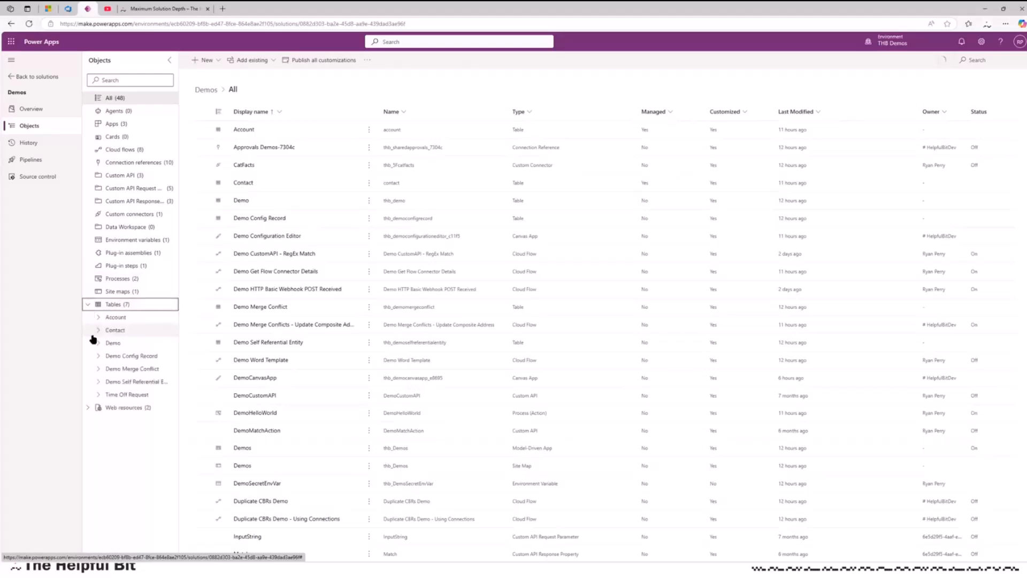
pyautogui.click(113, 371)
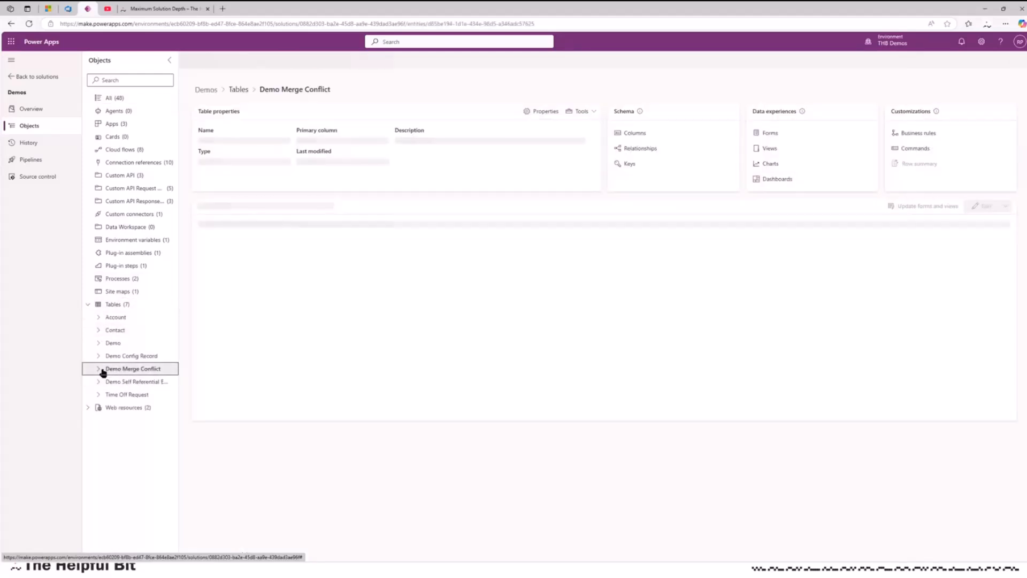
pyautogui.click(101, 371)
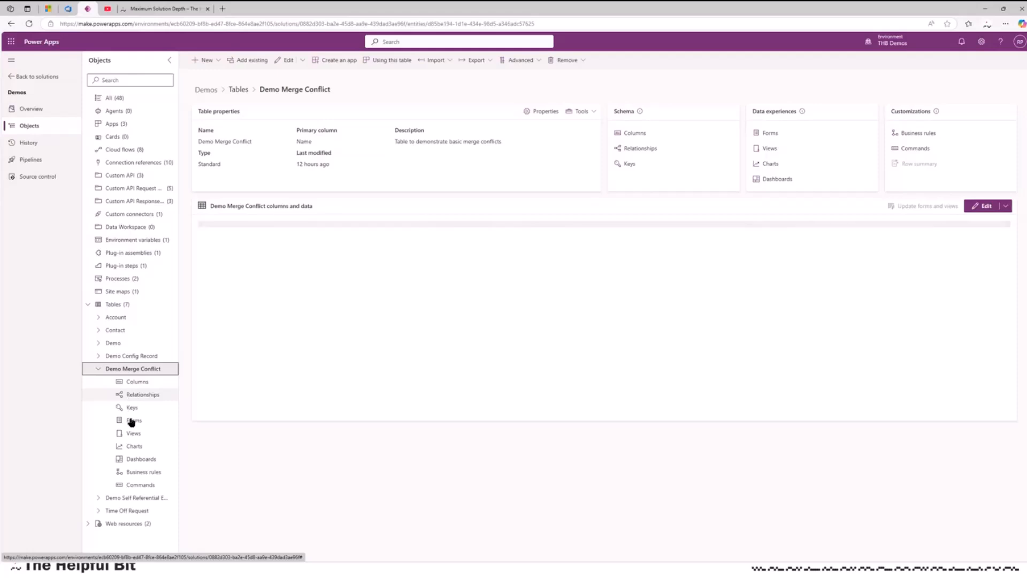
pyautogui.click(132, 421)
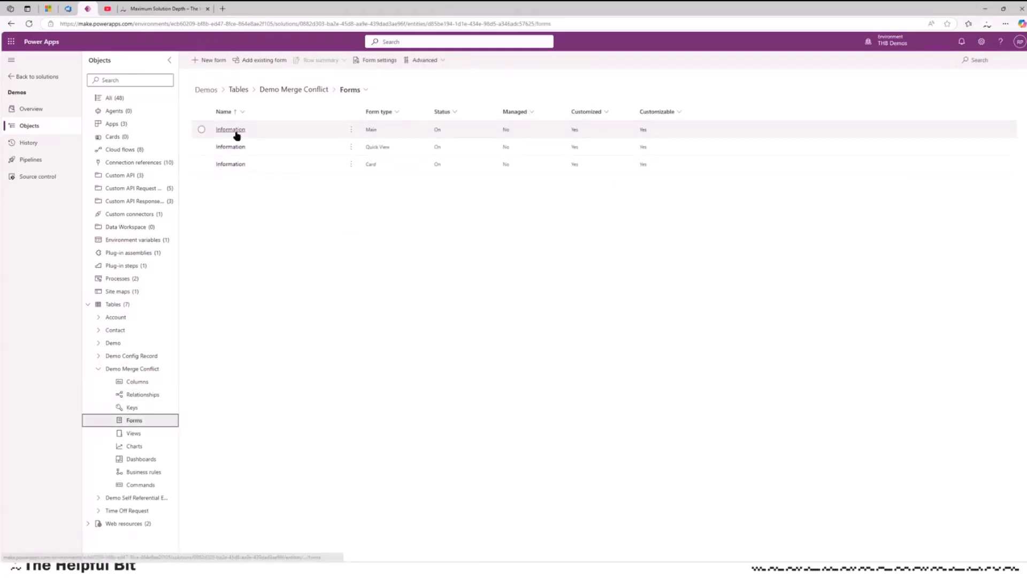
pyautogui.click(236, 132)
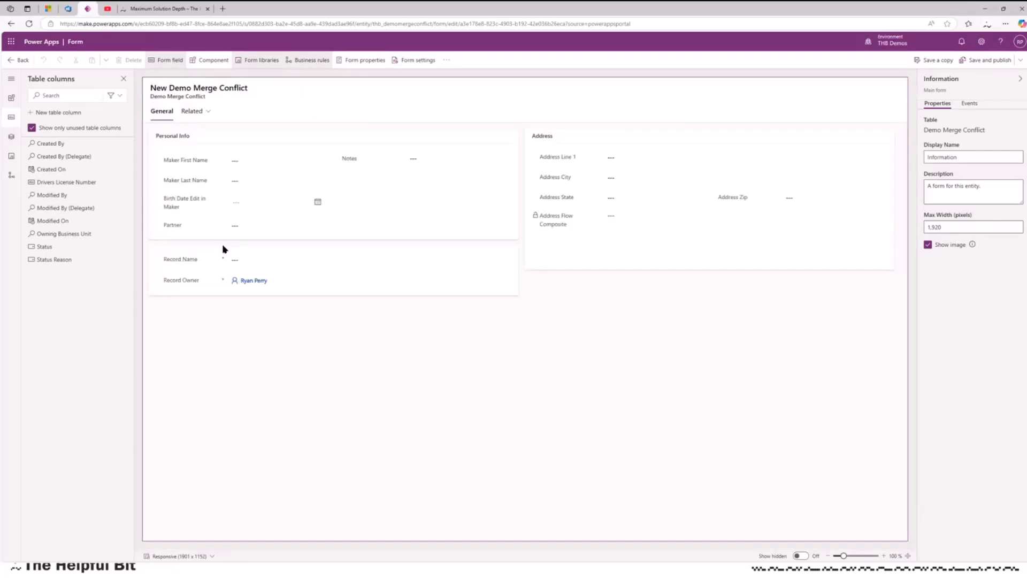
# - Relabel the form's Maker First Name and Maker Last Name fields as First Name and Last Name
pyautogui.click(210, 163)
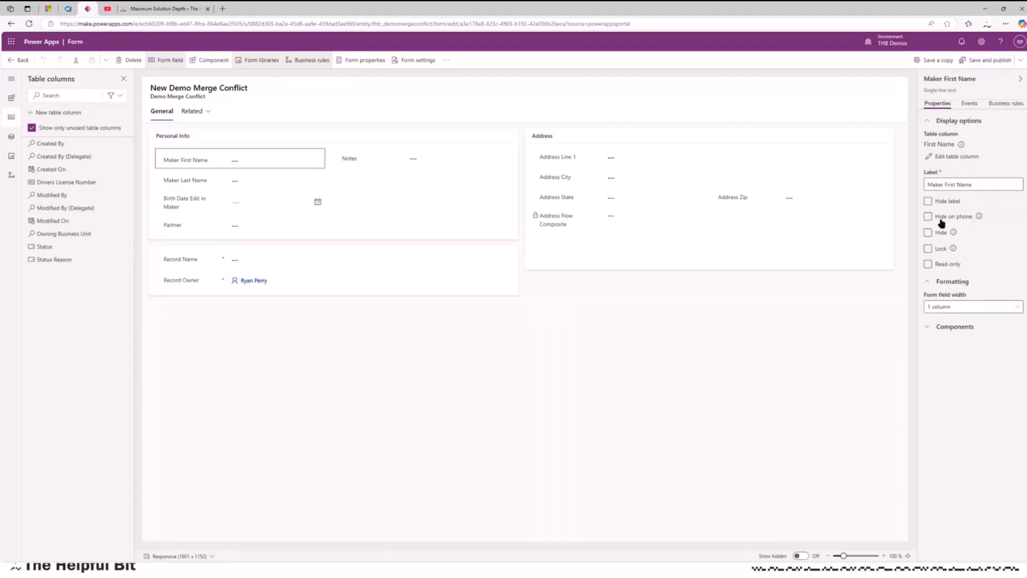
pyautogui.doubleClick(940, 187)
pyautogui.click(205, 185)
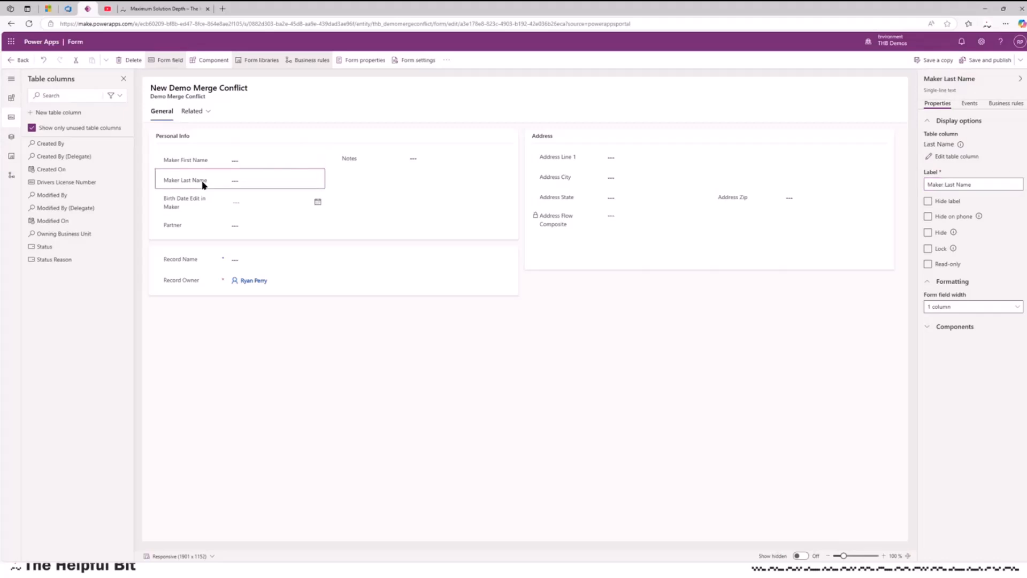
pyautogui.doubleClick(932, 184)
pyautogui.press('BackSpace')
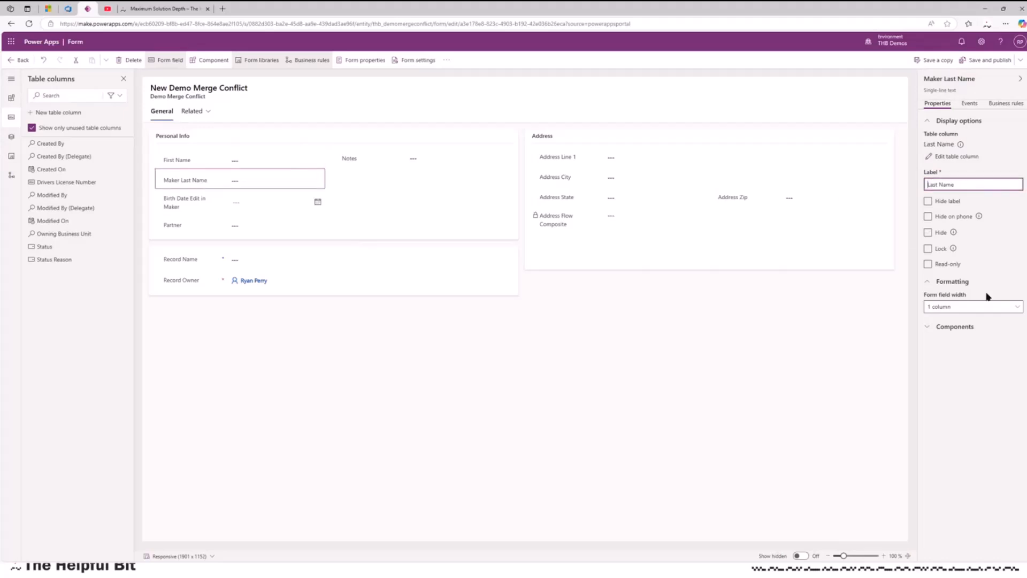
pyautogui.click(973, 361)
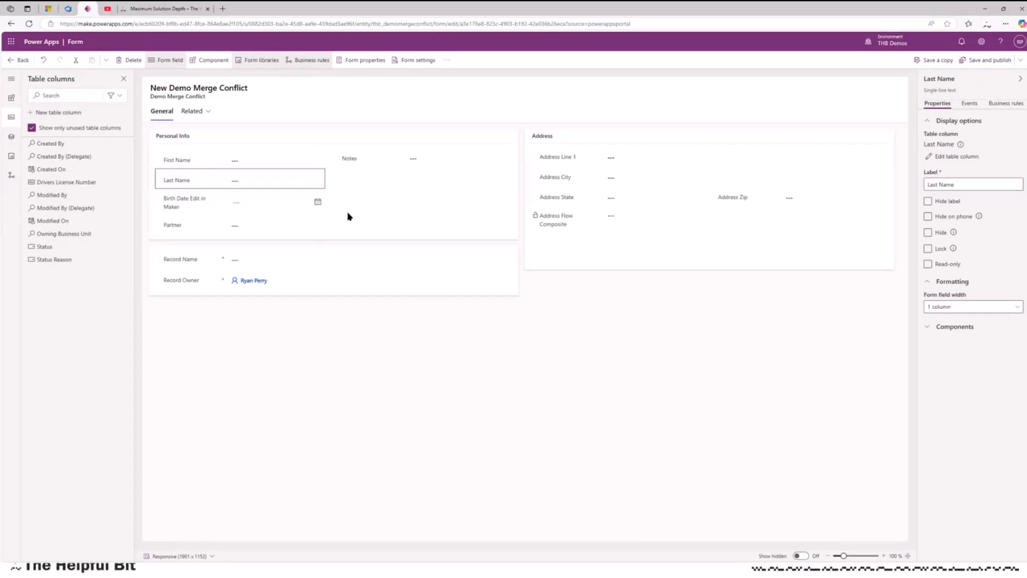
# - Relabel the Birth Date Edit in Maker field as Birth Date, and save and publish the form
pyautogui.click(182, 202)
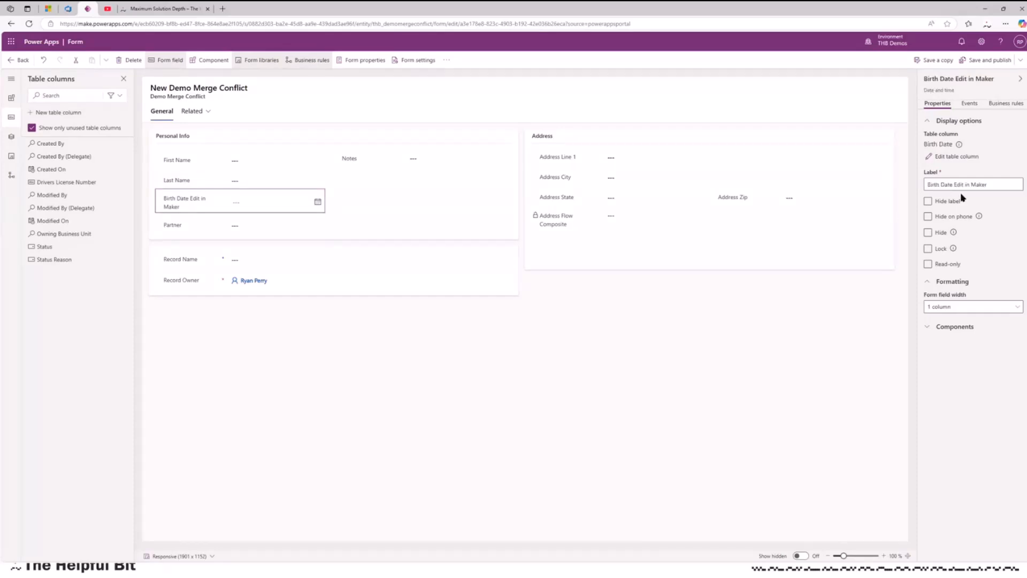
pyautogui.tripleClick(979, 185)
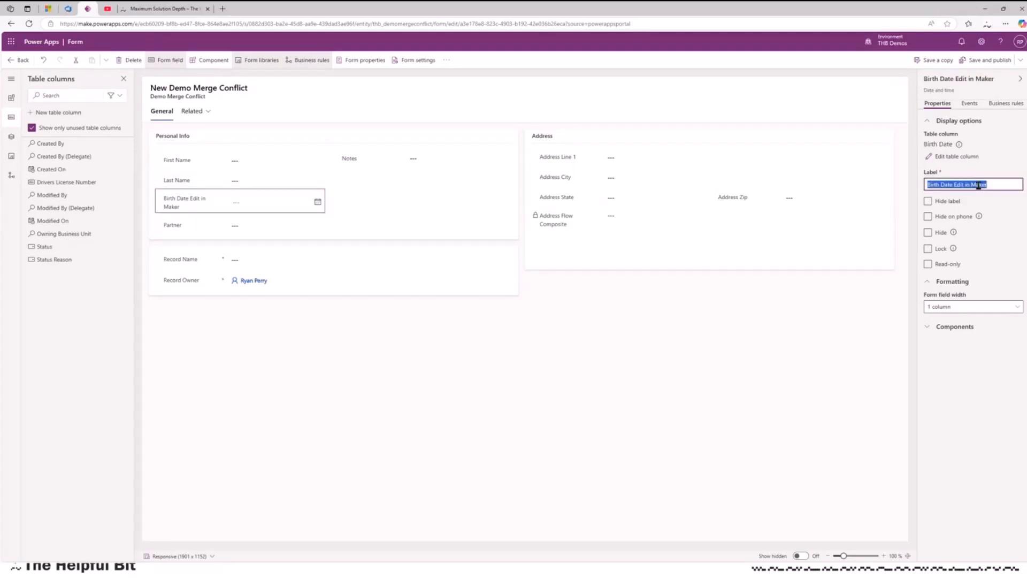
pyautogui.write('Bir')
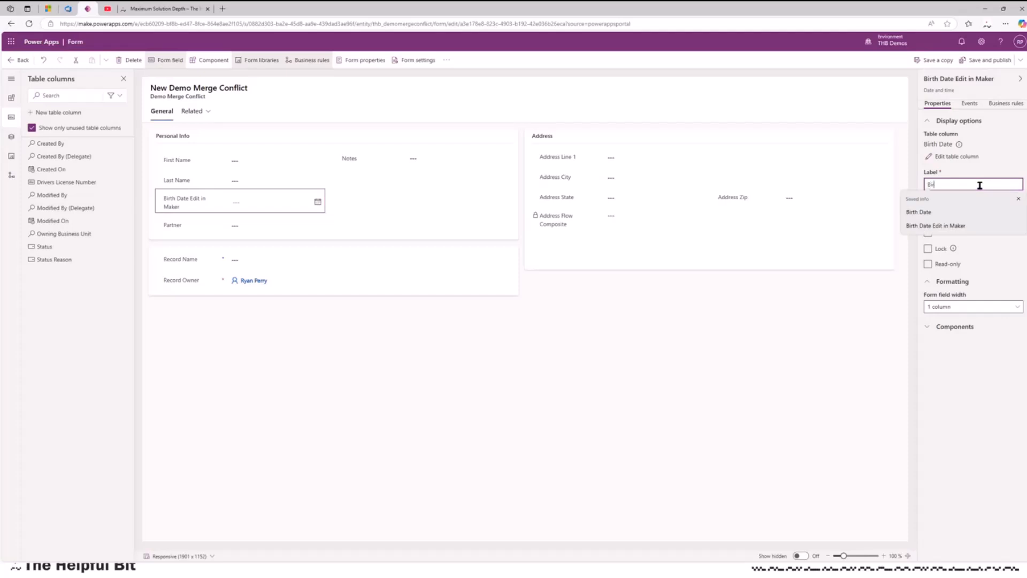
pyautogui.write('th Date')
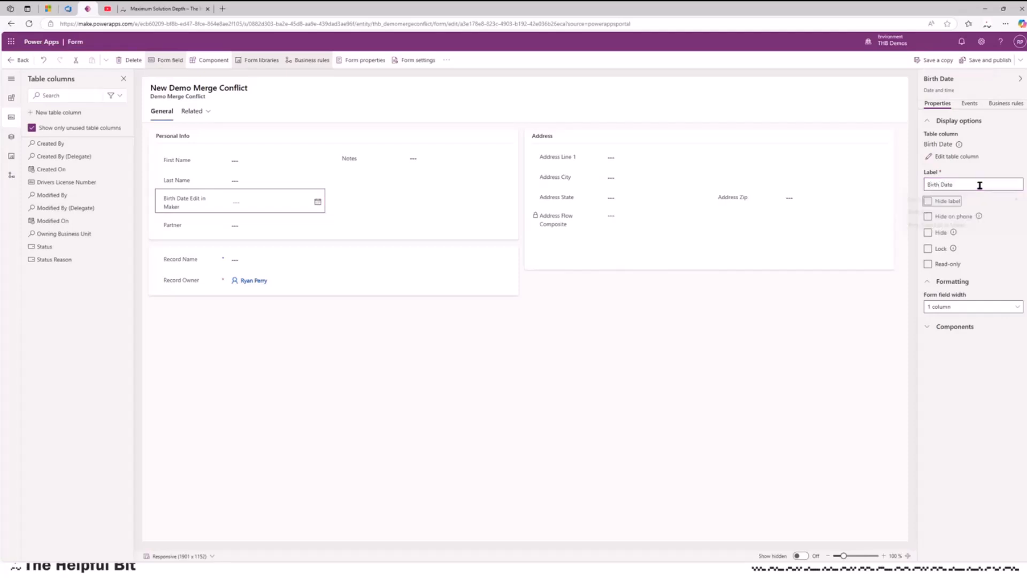
pyautogui.click(990, 60)
pyautogui.moveTo(109, 184)
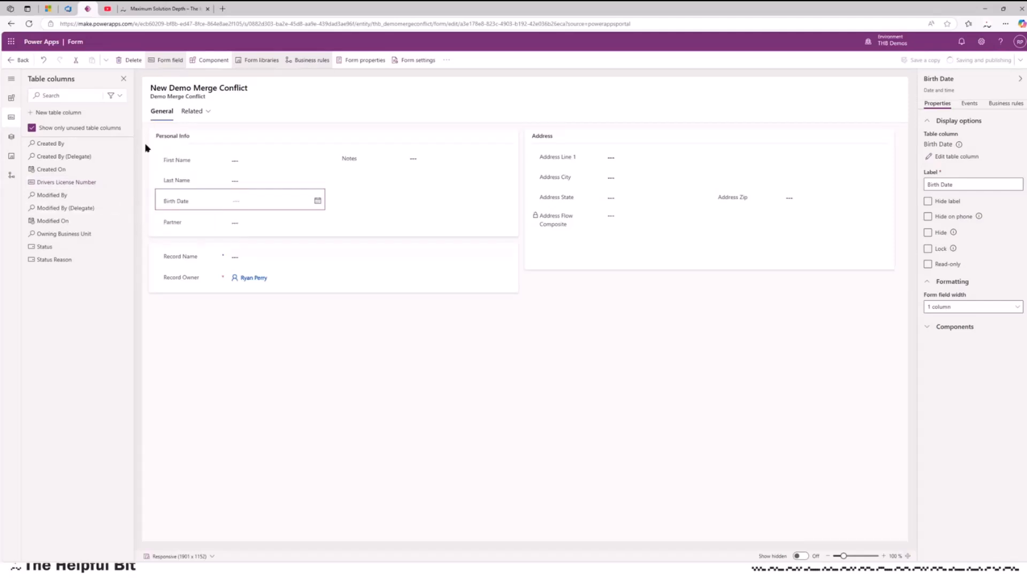
pyautogui.click(13, 61)
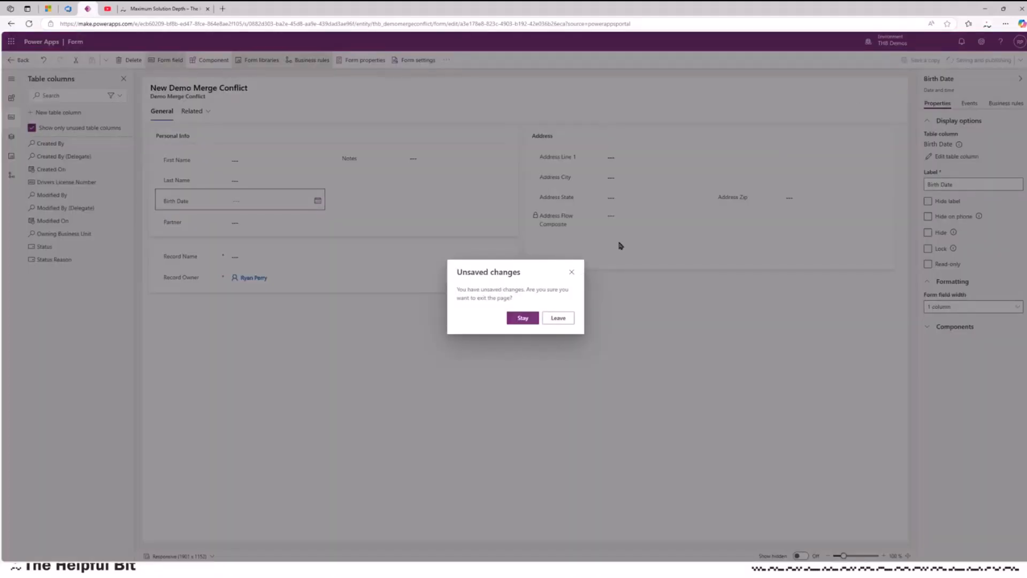
pyautogui.click(572, 274)
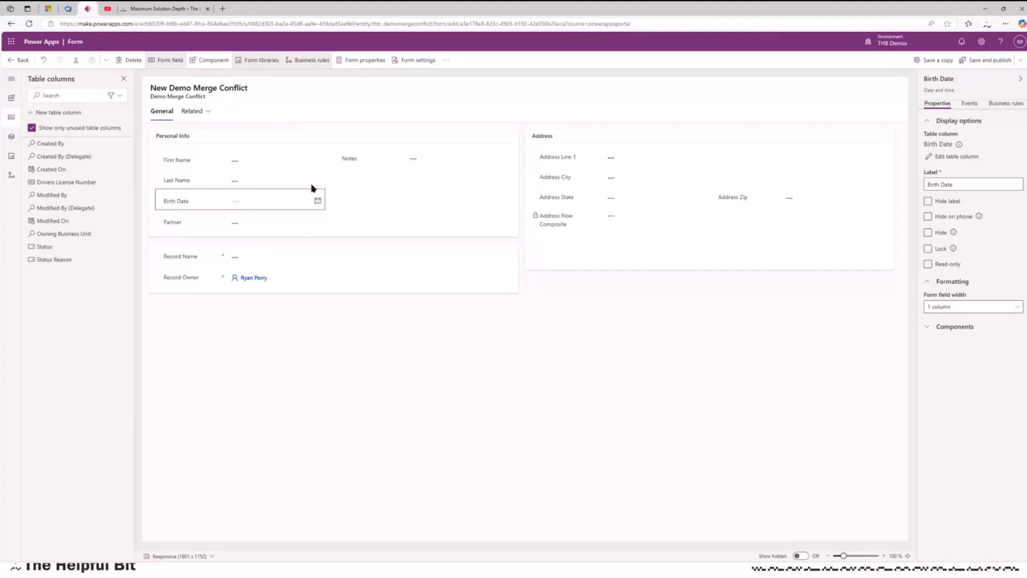
# - Switch to Azure DevOps and expand the THBDemos repository's entities folder down to thb_demomergeconflict
pyautogui.click(69, 9)
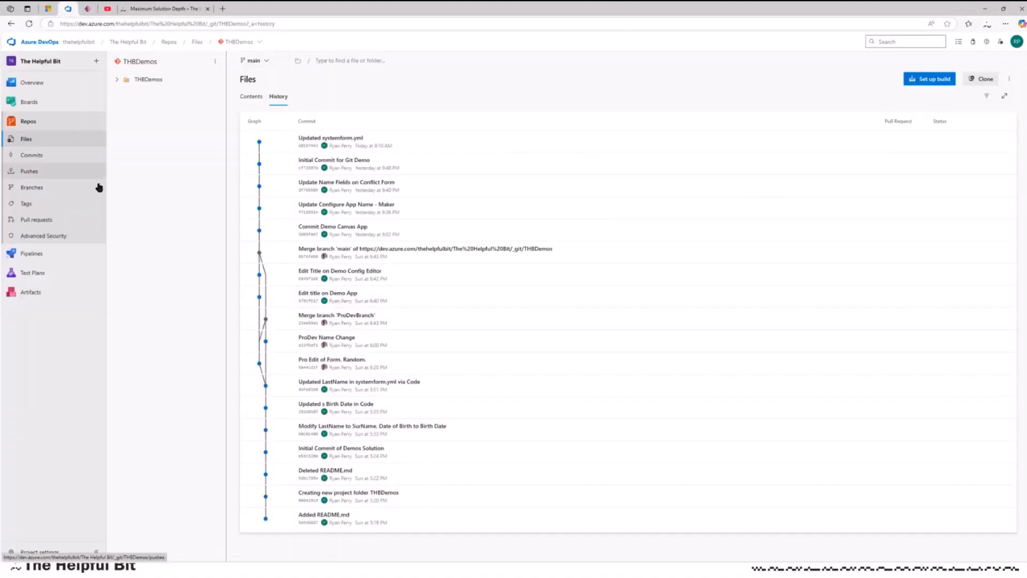
pyautogui.click(123, 80)
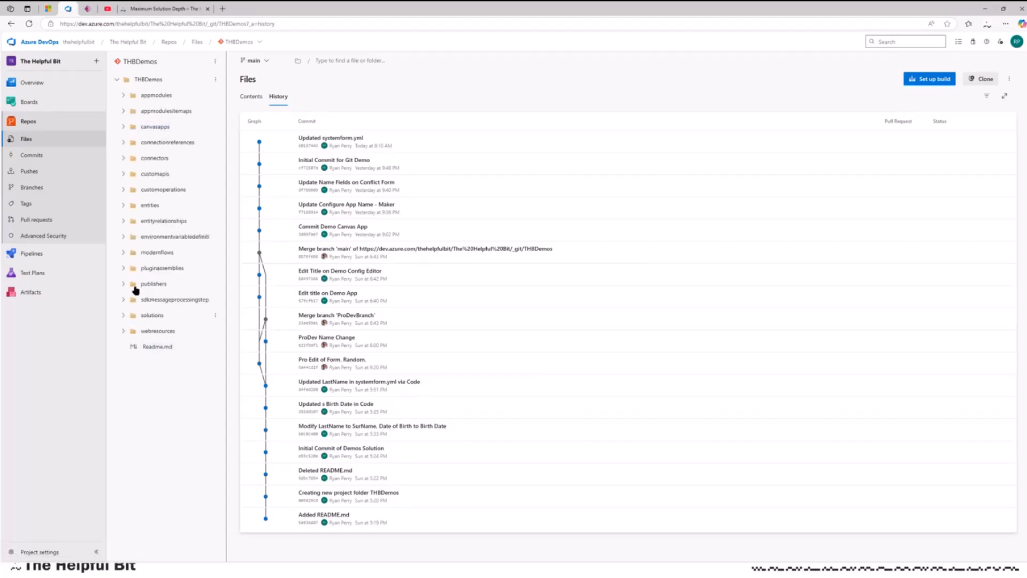
pyautogui.click(123, 206)
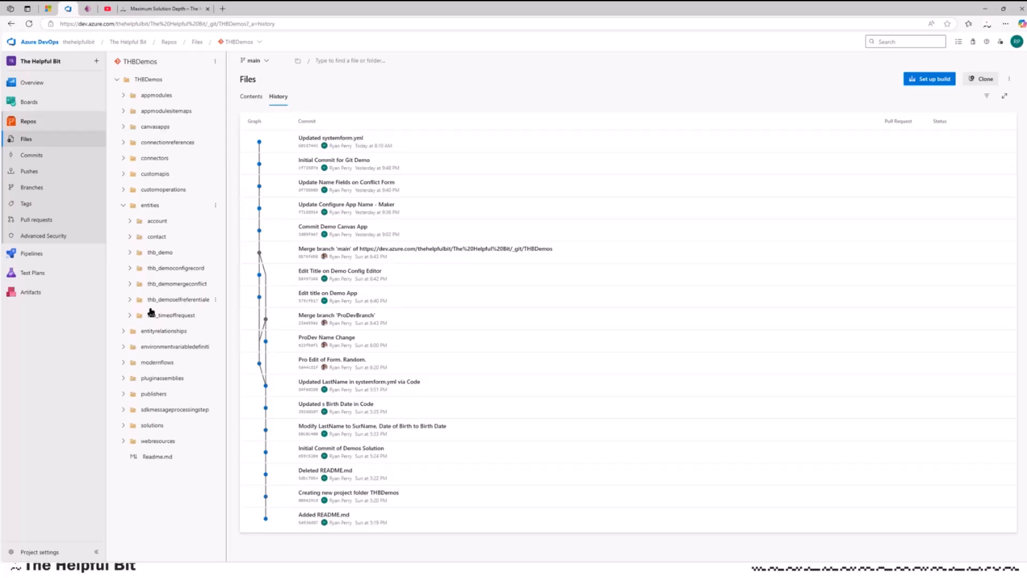
pyautogui.click(168, 284)
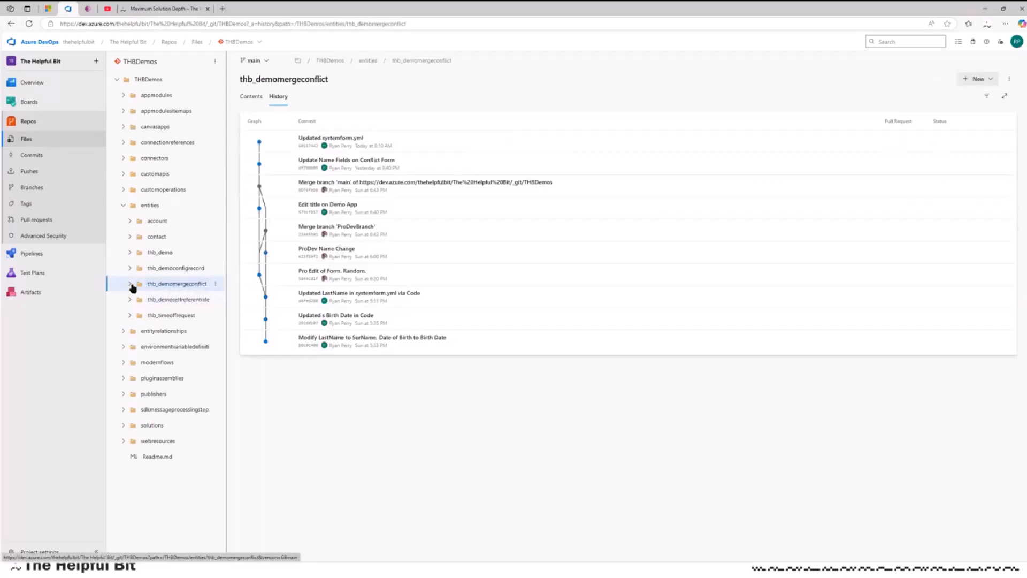
pyautogui.click(130, 285)
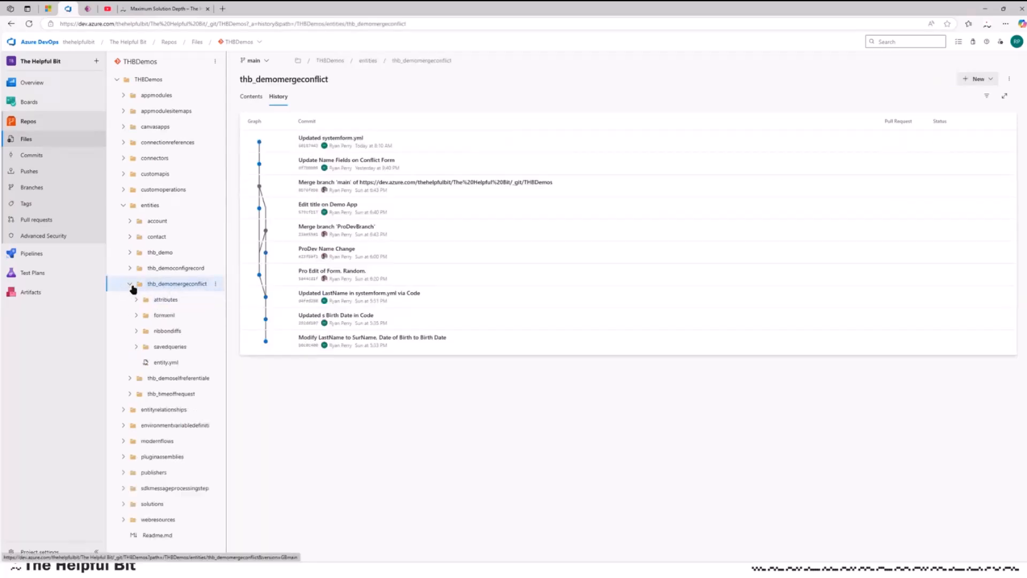
# - Show the contents of the main form's systemform.yml inside the formxml folder
pyautogui.click(136, 315)
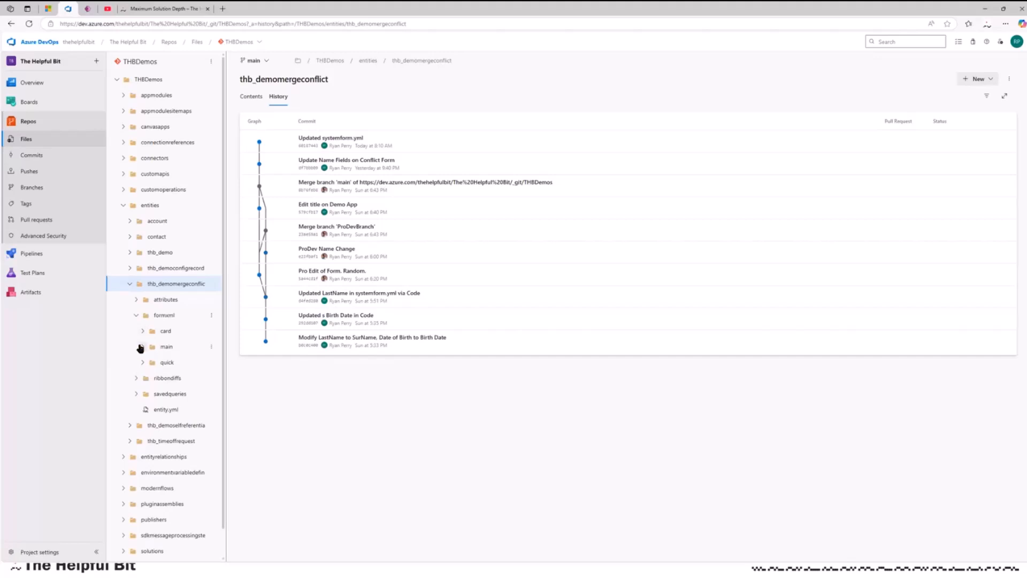
pyautogui.click(141, 348)
pyautogui.click(174, 365)
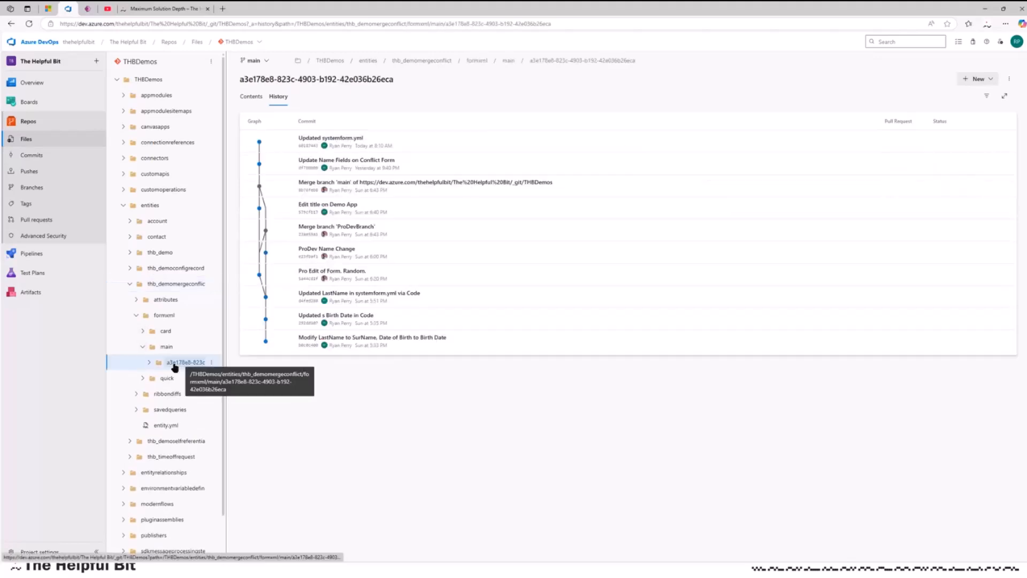
pyautogui.click(149, 362)
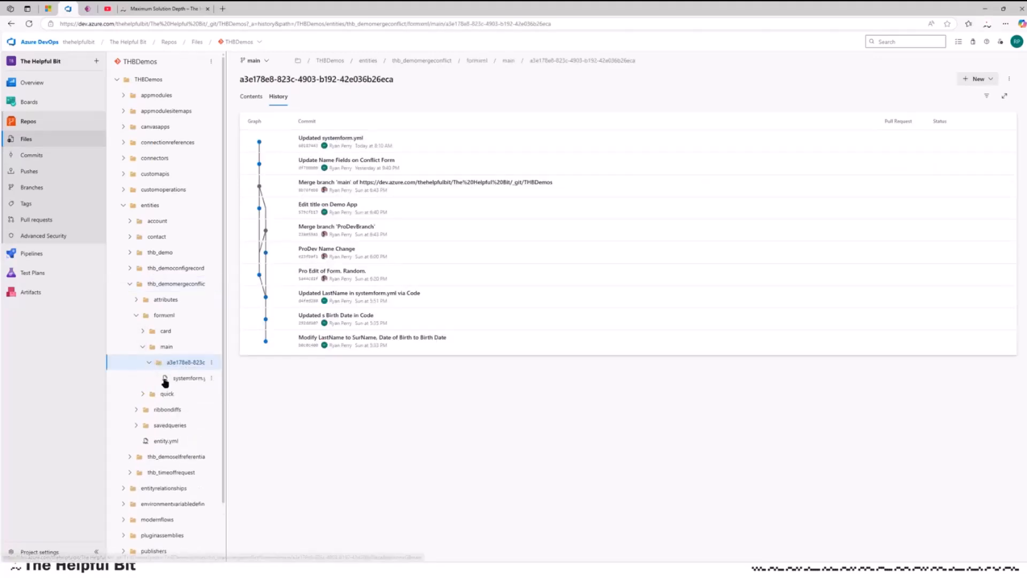
pyautogui.click(188, 379)
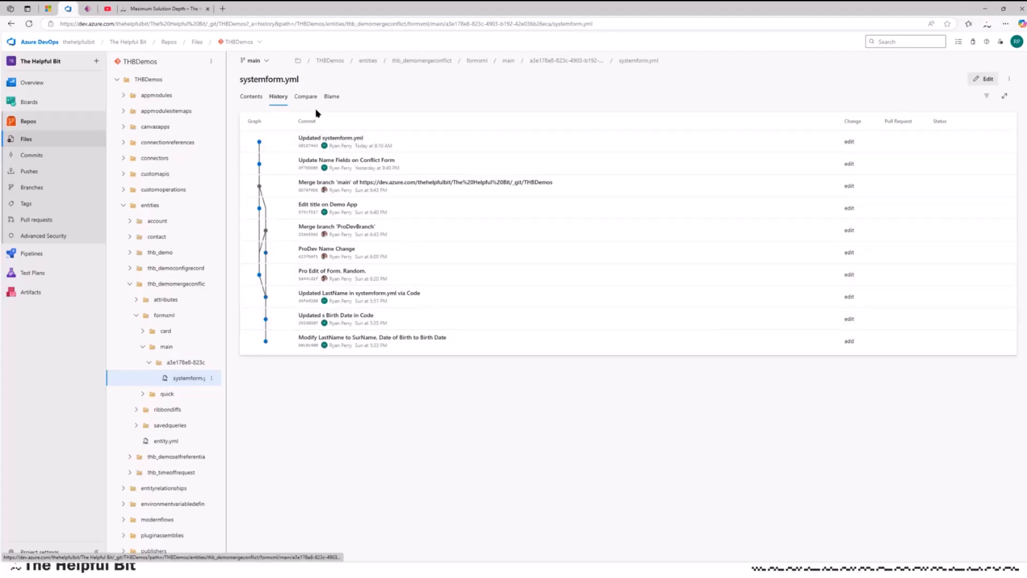
pyautogui.click(251, 97)
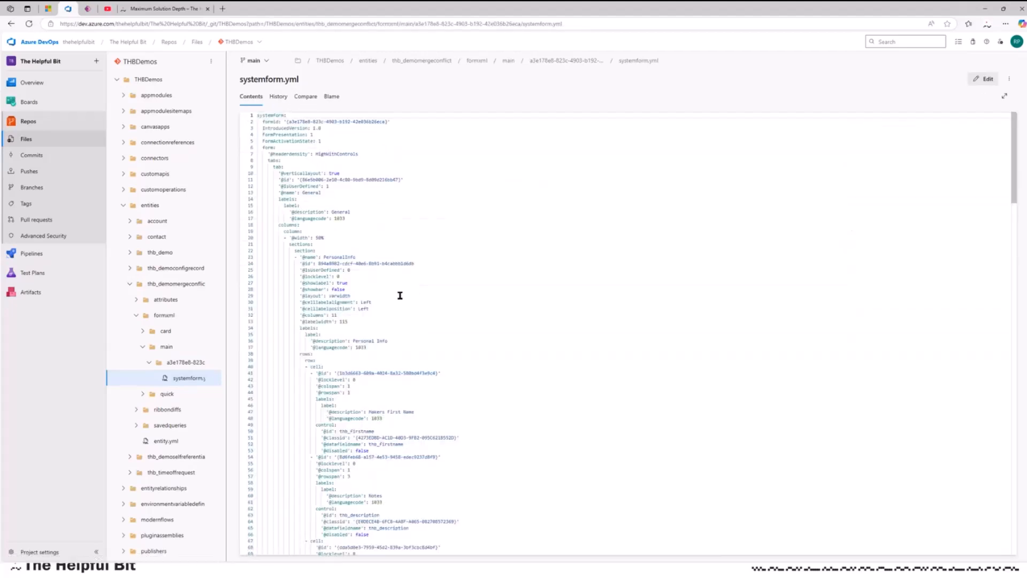
# - Search systemform.yml for "first name" to locate the first name label
pyautogui.scroll(-3, 401, 296)
pyautogui.click(462, 364)
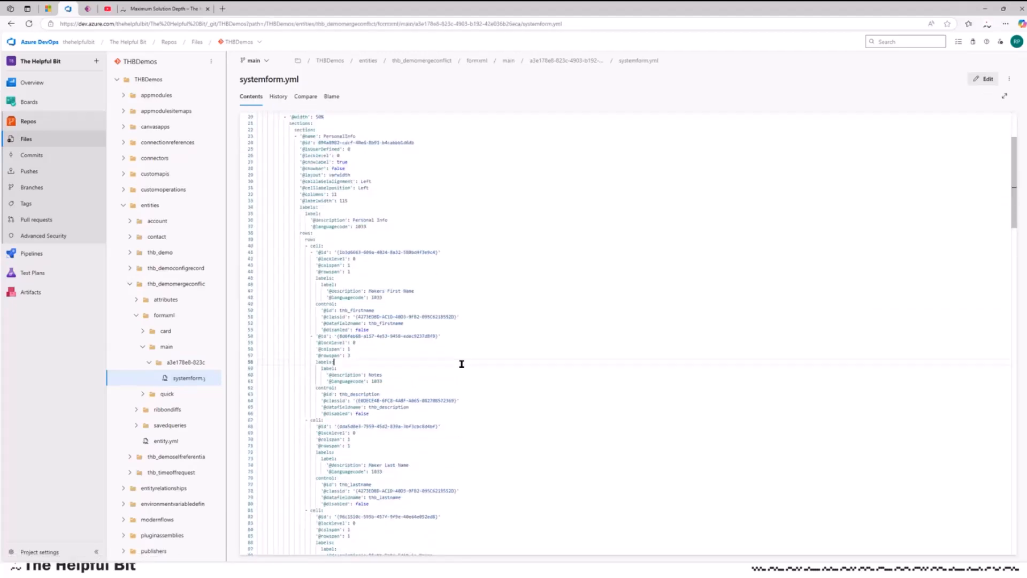
pyautogui.hotkey('ctrl', 'f')
pyautogui.write('first')
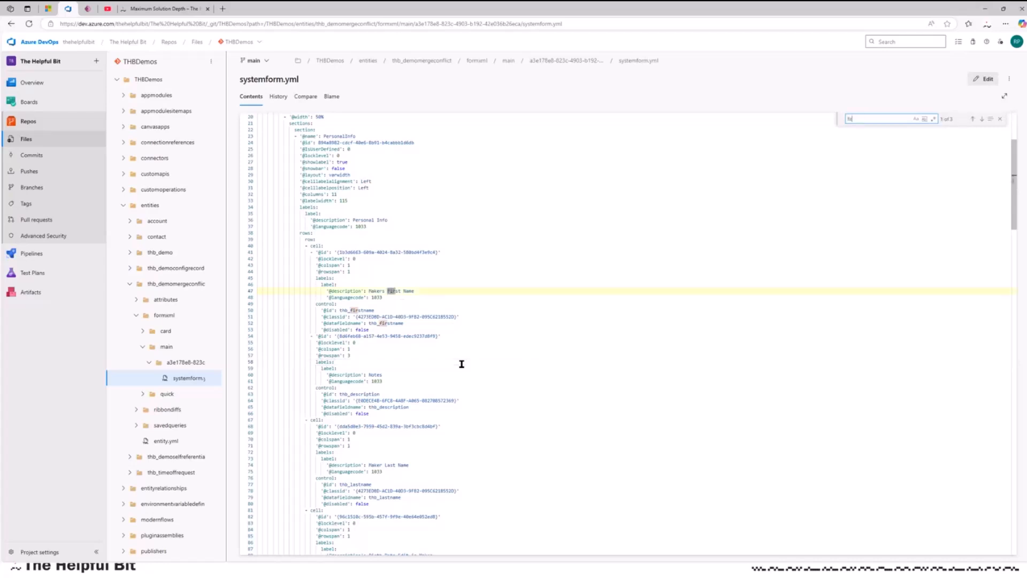
pyautogui.write(' name')
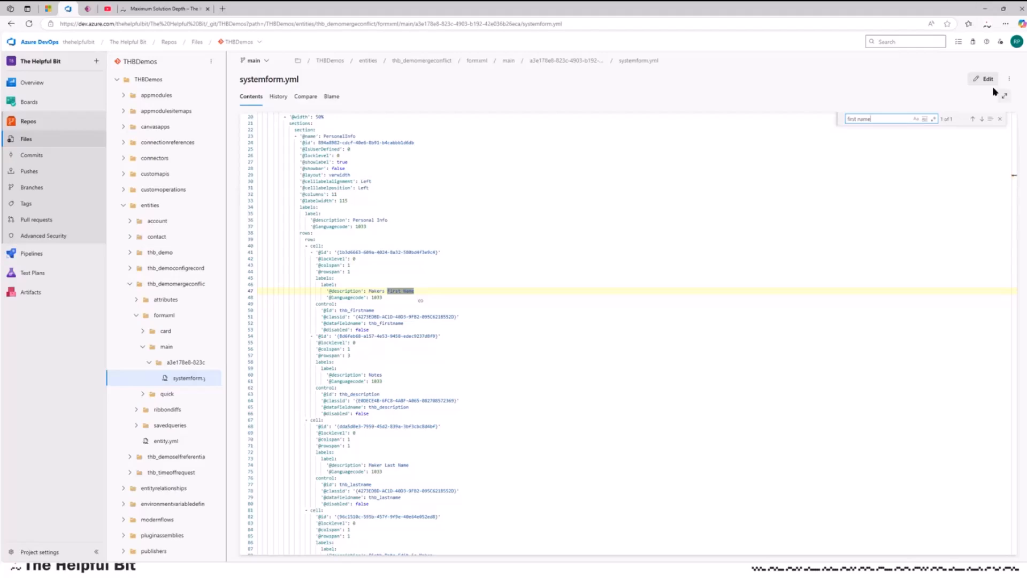
# - Switch to Visual Studio Code, enlarge the terminal to examine the Git log graph, and return to Azure DevOps
pyautogui.hotkey('alt', 'Tab')
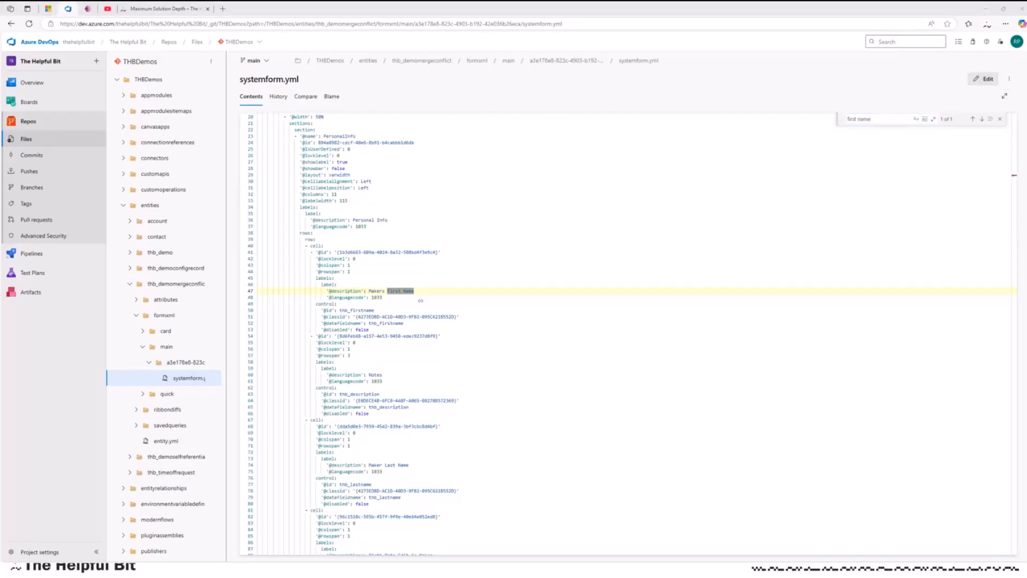
pyautogui.hotkey('alt', 'Tab')
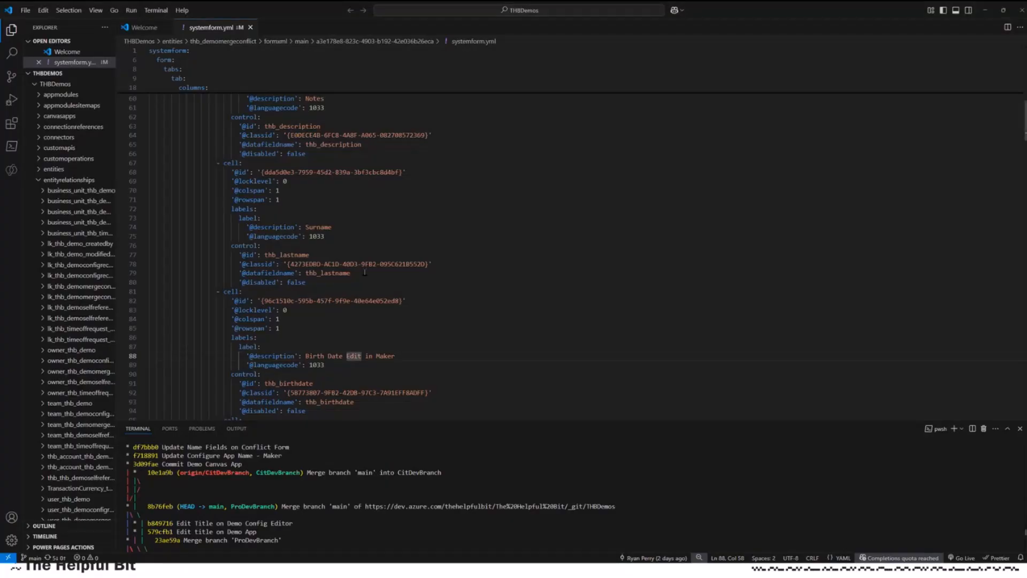
pyautogui.scroll(-2, 239, 489)
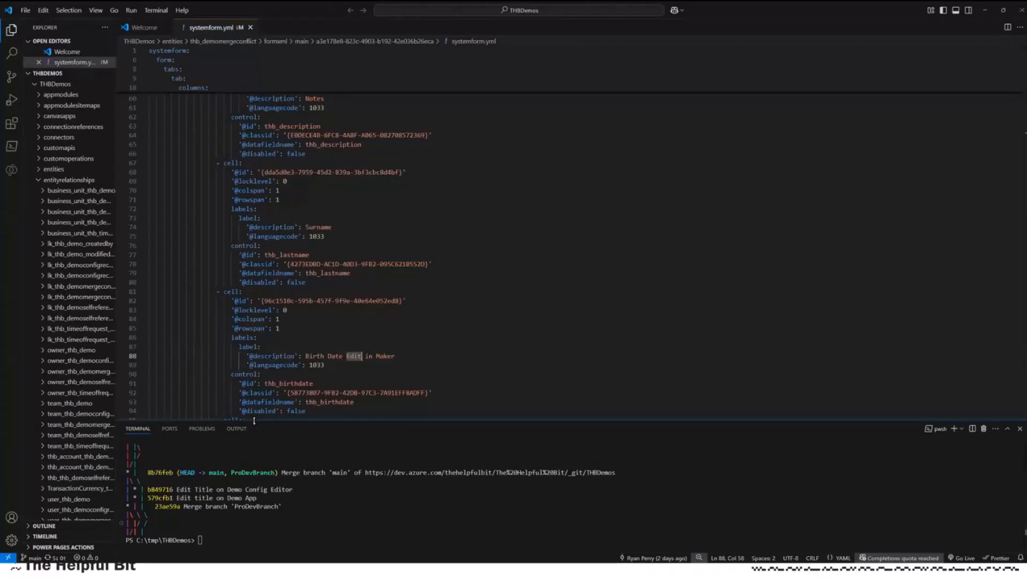
pyautogui.moveTo(254, 421); pyautogui.dragTo(255, 326)
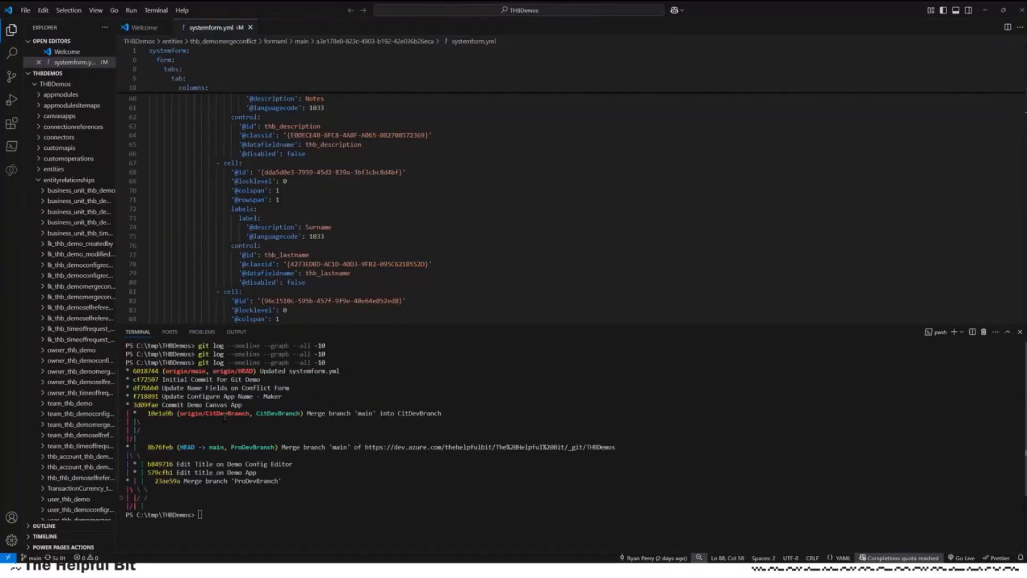
pyautogui.press('alt')
pyautogui.hotkey('alt', 'Tab')
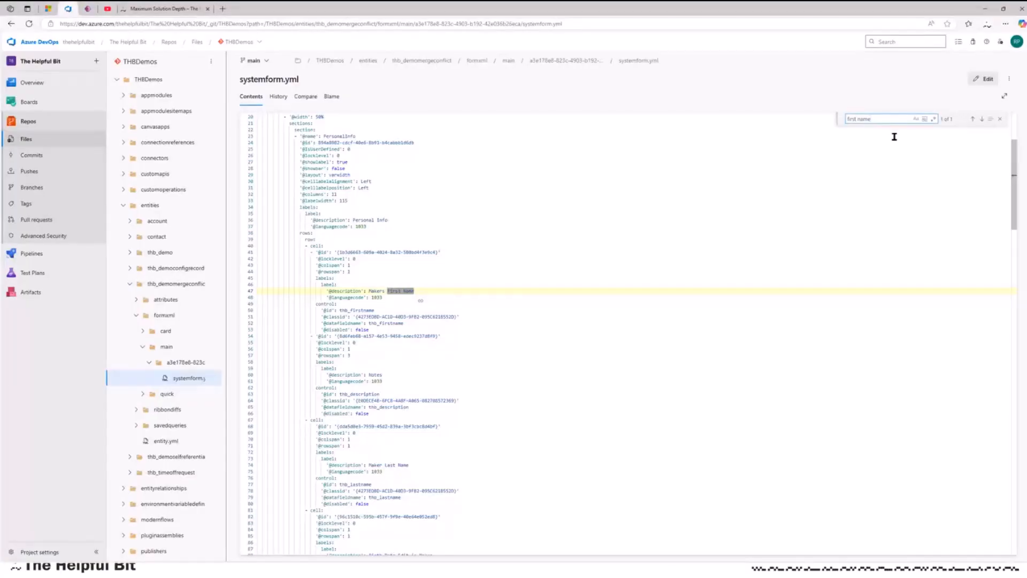
# - Edit systemform.yml so the thb_firstname label's description reads First Name
pyautogui.click(983, 80)
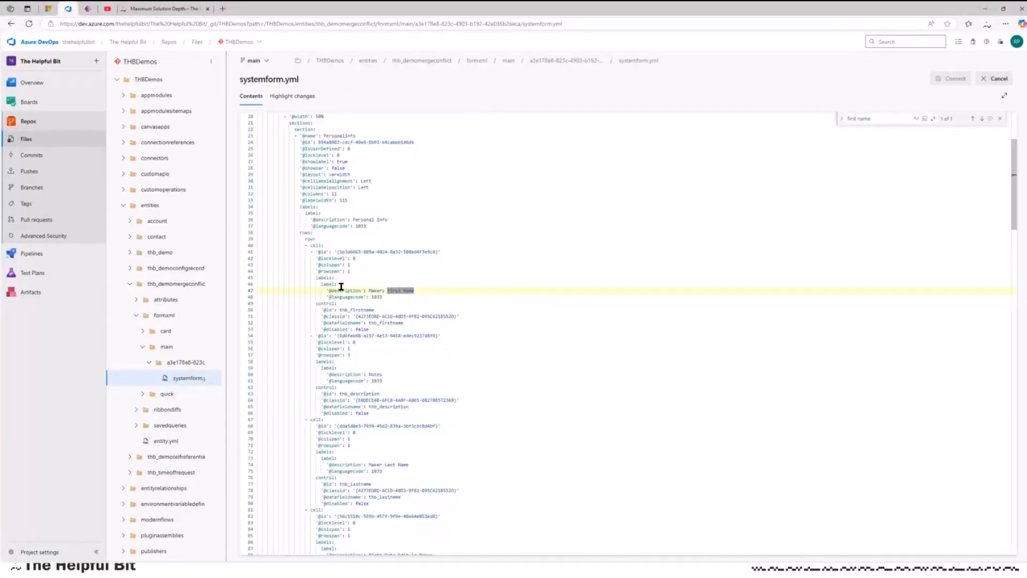
pyautogui.click(398, 290)
pyautogui.doubleClick(377, 290)
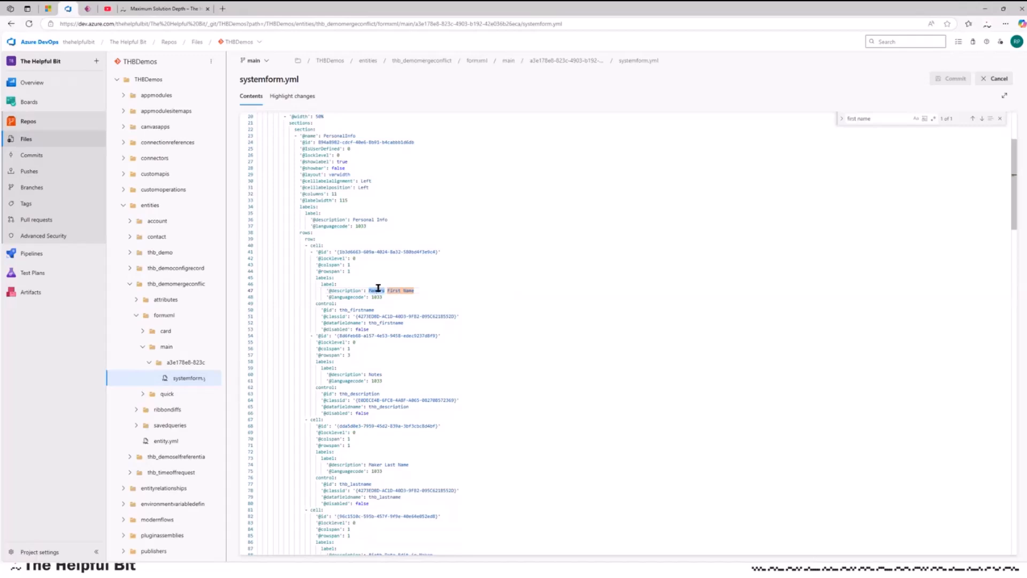
pyautogui.press('Delete')
pyautogui.press('Delete')
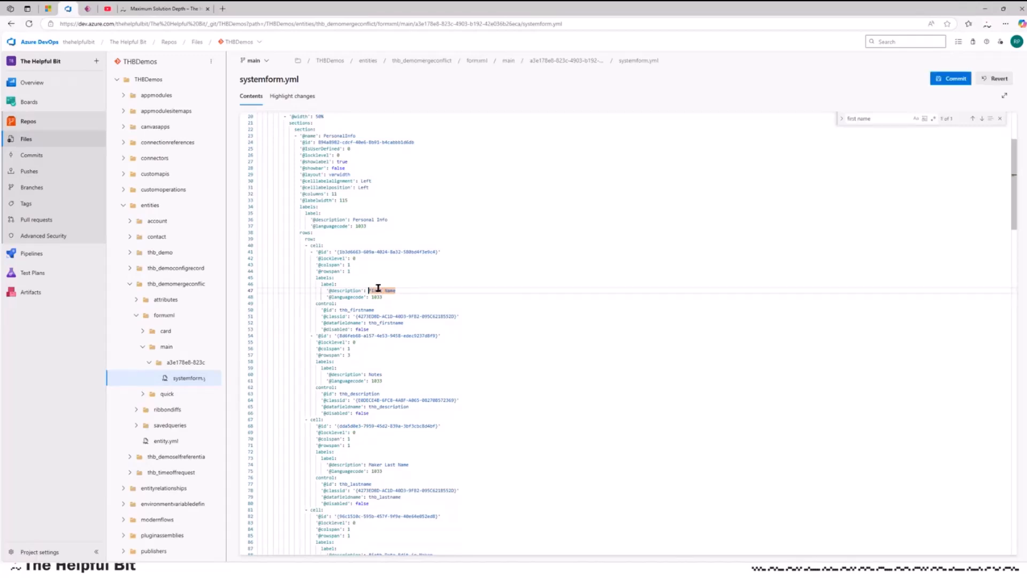
# - Search the file for "name" and change the thb_lastname label's description to SurName
pyautogui.hotkey('ctrl', 'f')
pyautogui.write('na')
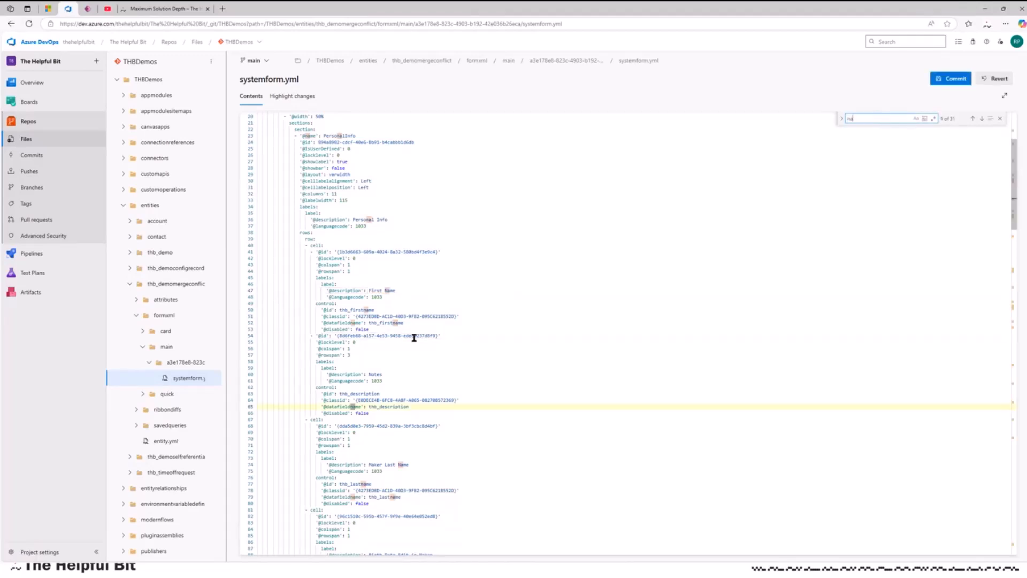
pyautogui.write('me')
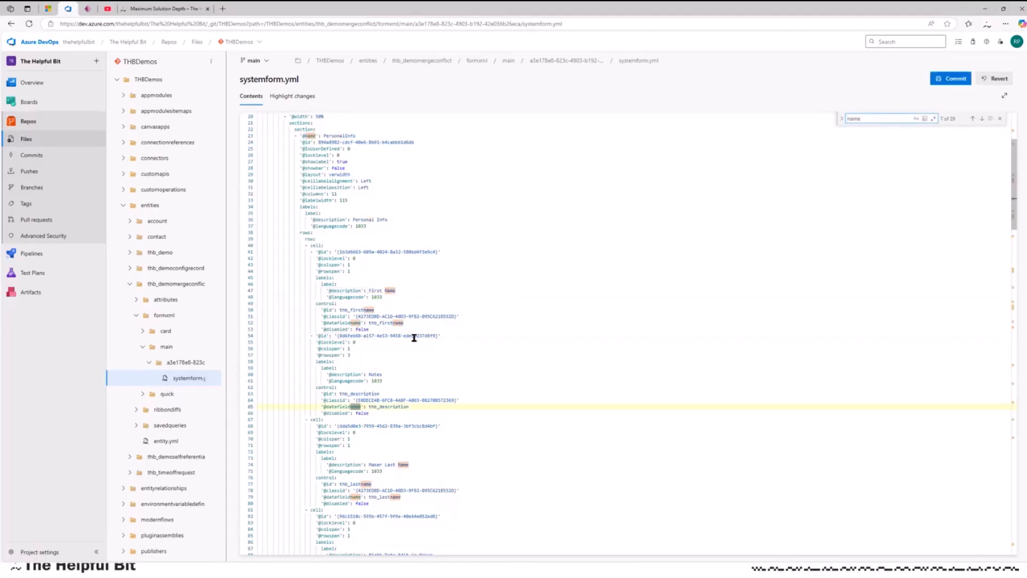
pyautogui.click(375, 465)
pyautogui.doubleClick(375, 465)
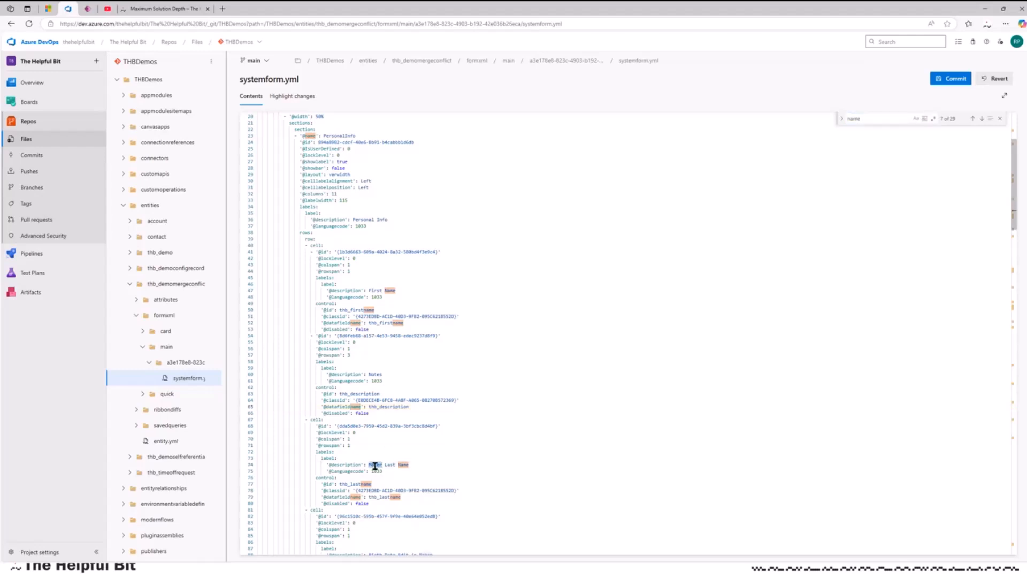
pyautogui.press('Delete')
pyautogui.press('Delete')
pyautogui.press('Delete')
pyautogui.press('Delete')
pyautogui.press('Delete')
pyautogui.press('Delete')
pyautogui.press('Delete')
pyautogui.write('Sur')
pyautogui.click(681, 405)
# - Replace the thb_birthdate label's description with DOB
pyautogui.scroll(-2, 615, 398)
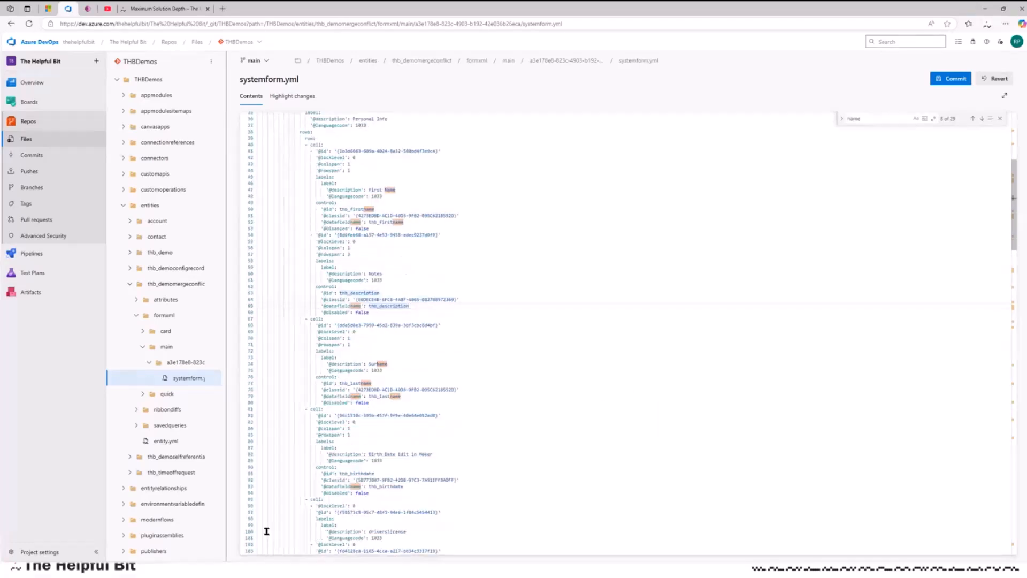
pyautogui.click(365, 473)
pyautogui.click(392, 454)
pyautogui.moveTo(433, 454); pyautogui.dragTo(369, 454)
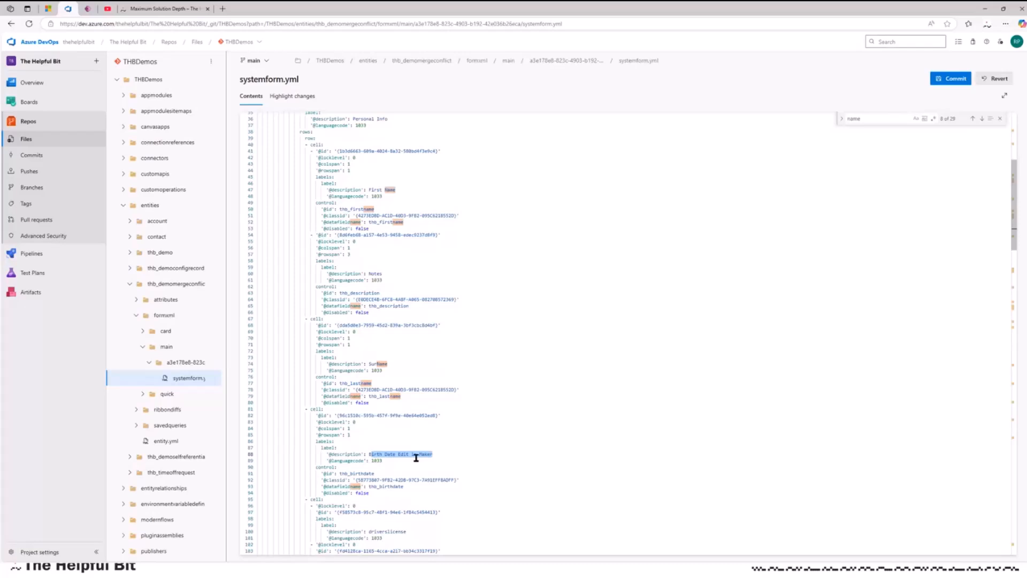
pyautogui.write('BOB')
pyautogui.click(583, 383)
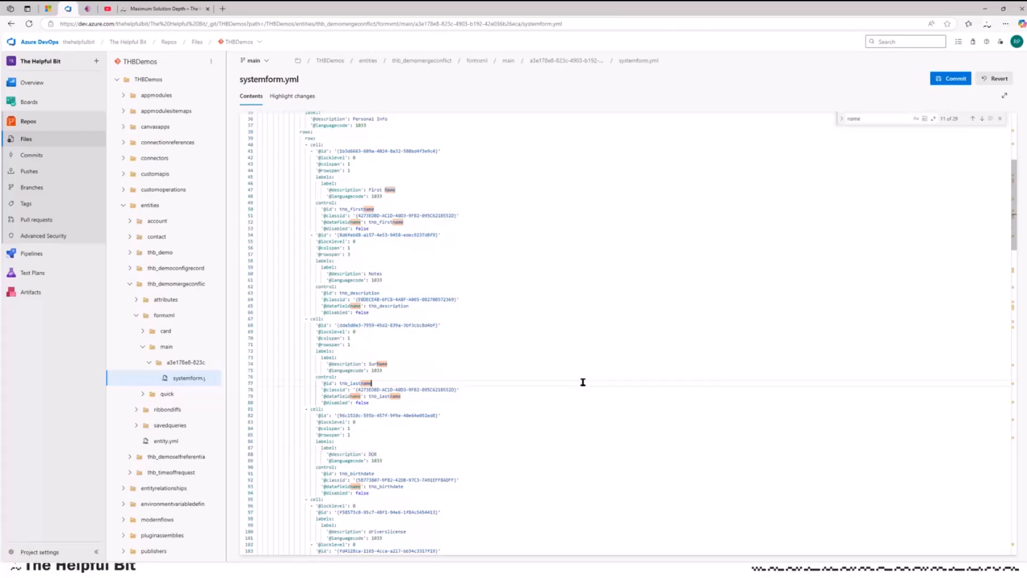
# - Commit the systemform.yml edits to the main branch with the comment "Fixed contact fields." and open the file's history
pyautogui.click(966, 82)
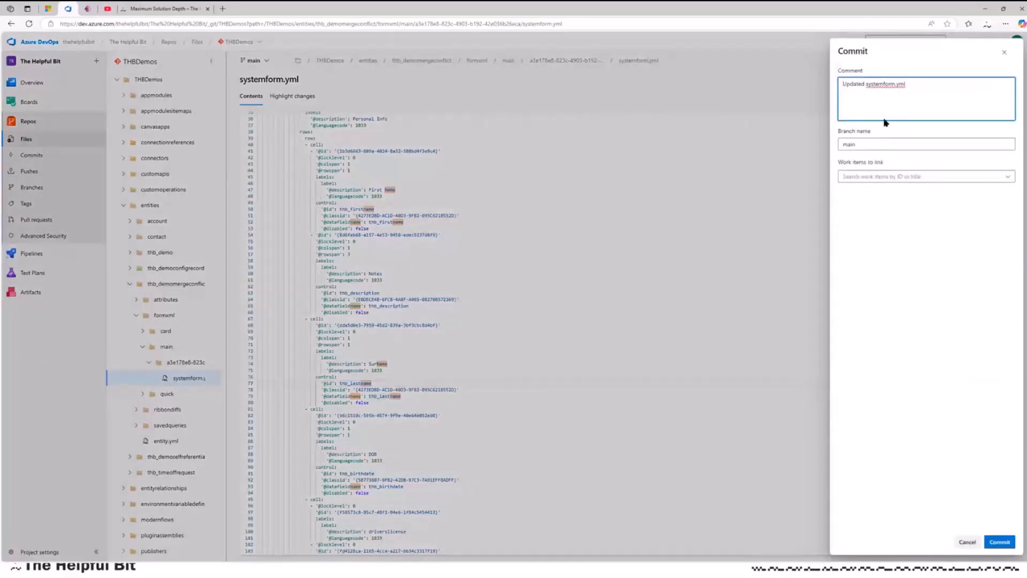
pyautogui.tripleClick(960, 99)
pyautogui.write('Fixed contact fields.')
pyautogui.click(999, 541)
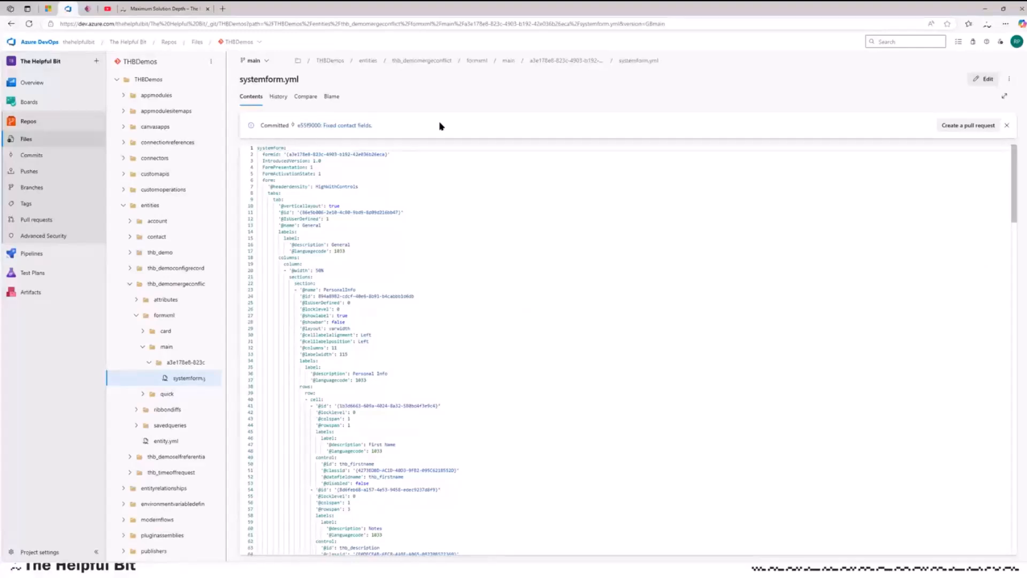
pyautogui.click(280, 99)
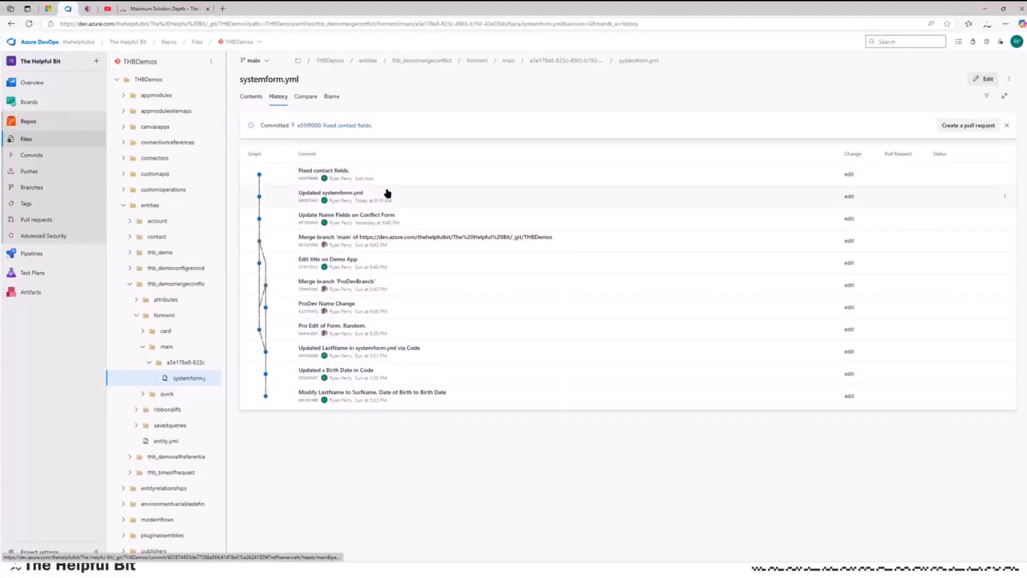
# - Switch to Power Apps, leave the form editor, check the Demos solution's source control for updates, and dismiss the notifications
pyautogui.click(88, 9)
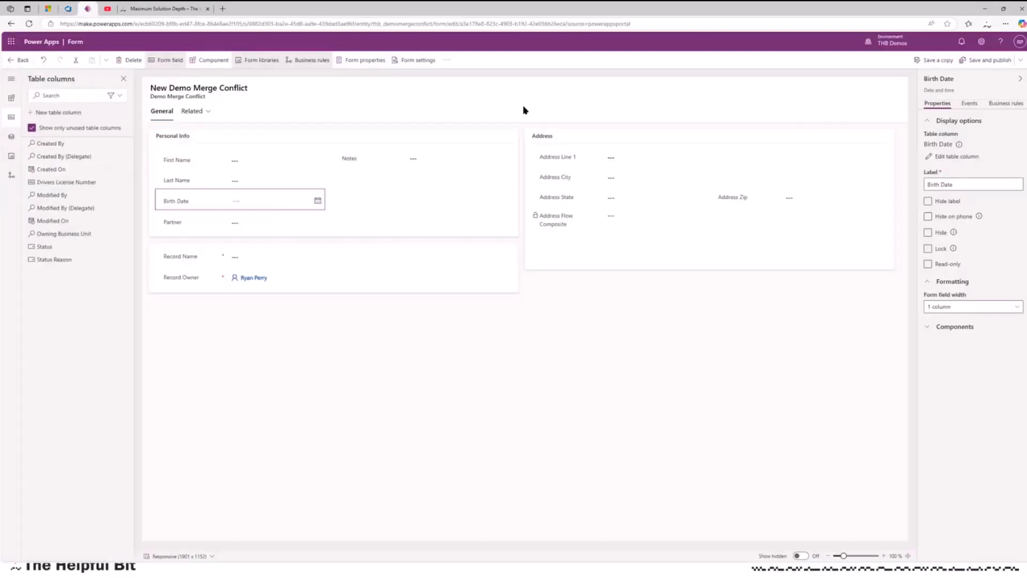
pyautogui.click(18, 61)
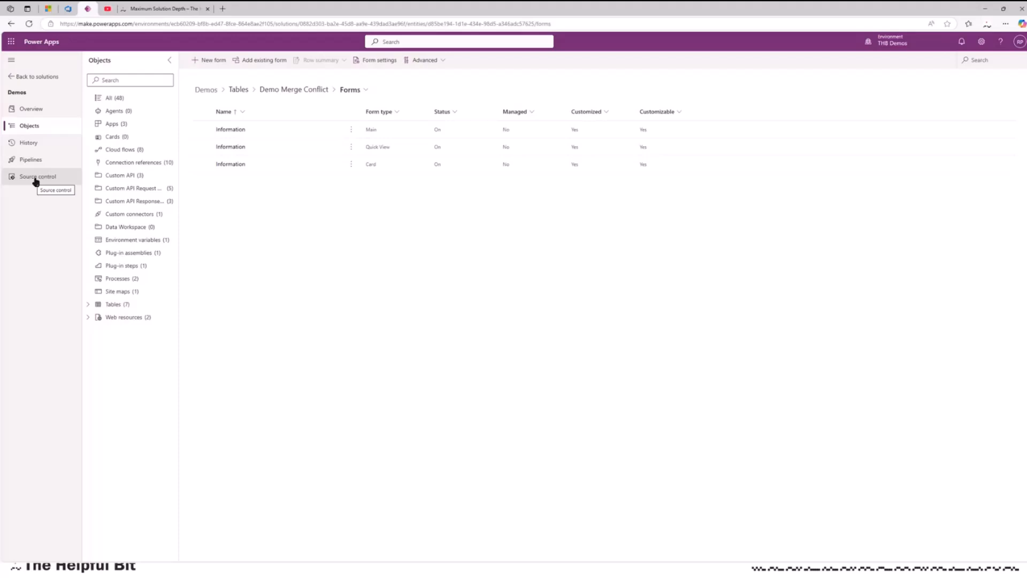
pyautogui.click(48, 180)
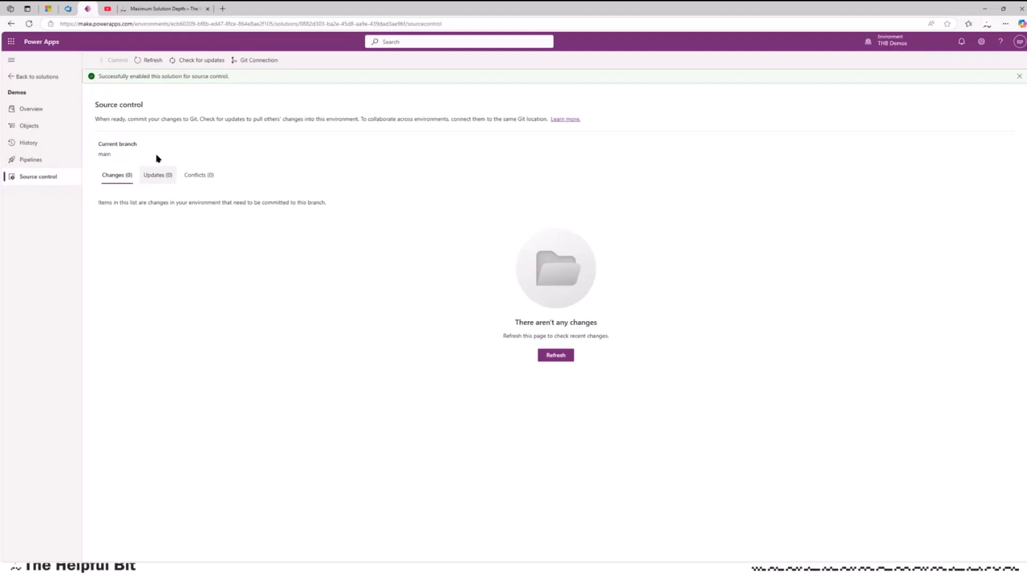
pyautogui.click(182, 63)
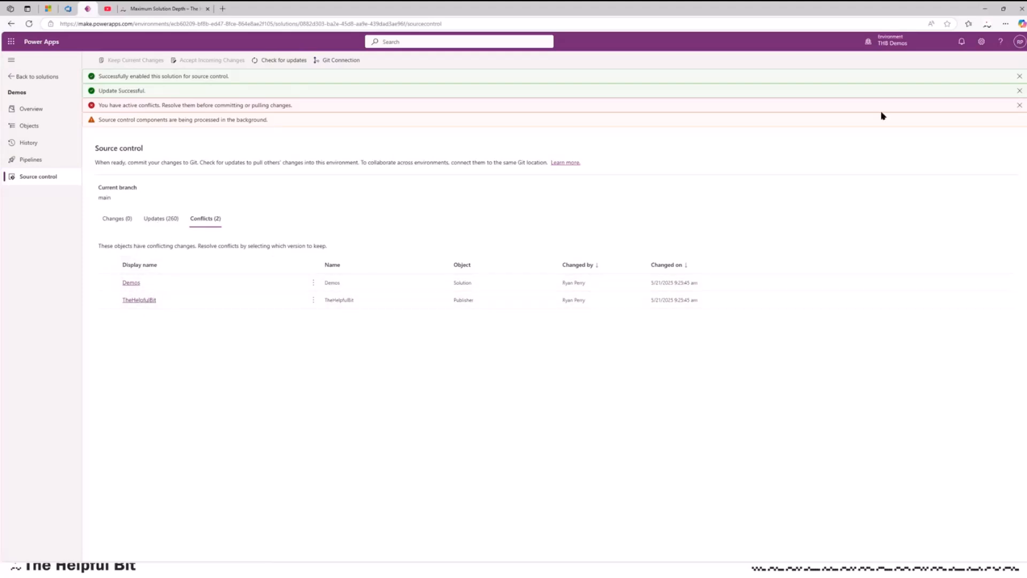
pyautogui.click(1020, 106)
pyautogui.click(1020, 91)
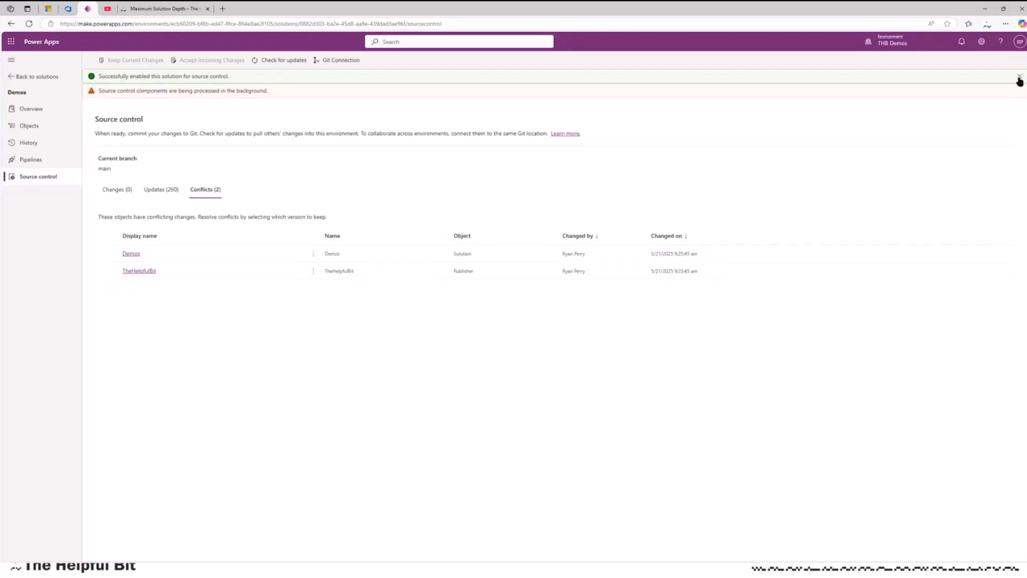
pyautogui.click(1020, 76)
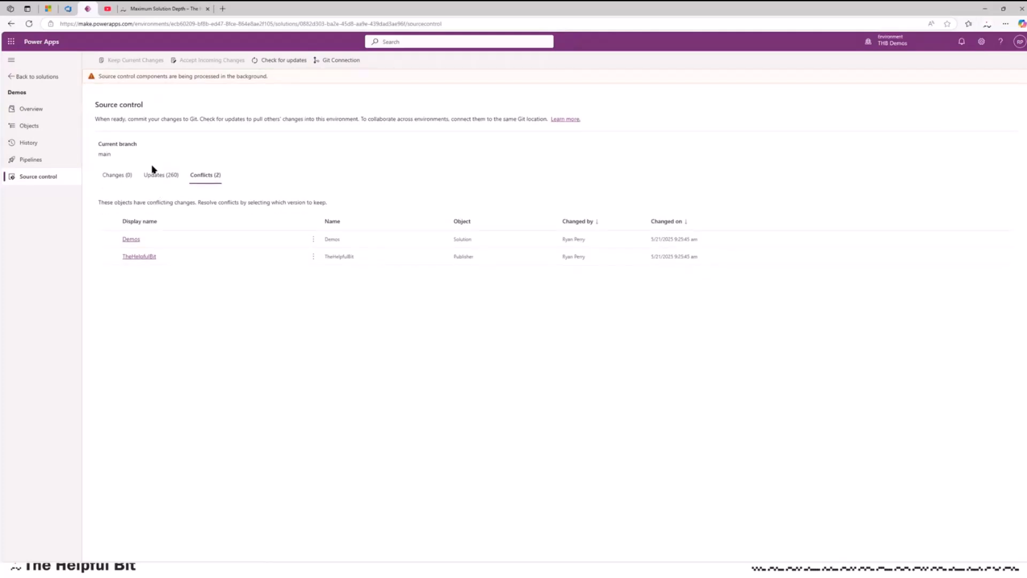
# - View the conflicting Demos solution's files in Azure DevOps, return to Power Apps, and resolve its conflict by keeping the current changes
pyautogui.click(158, 239)
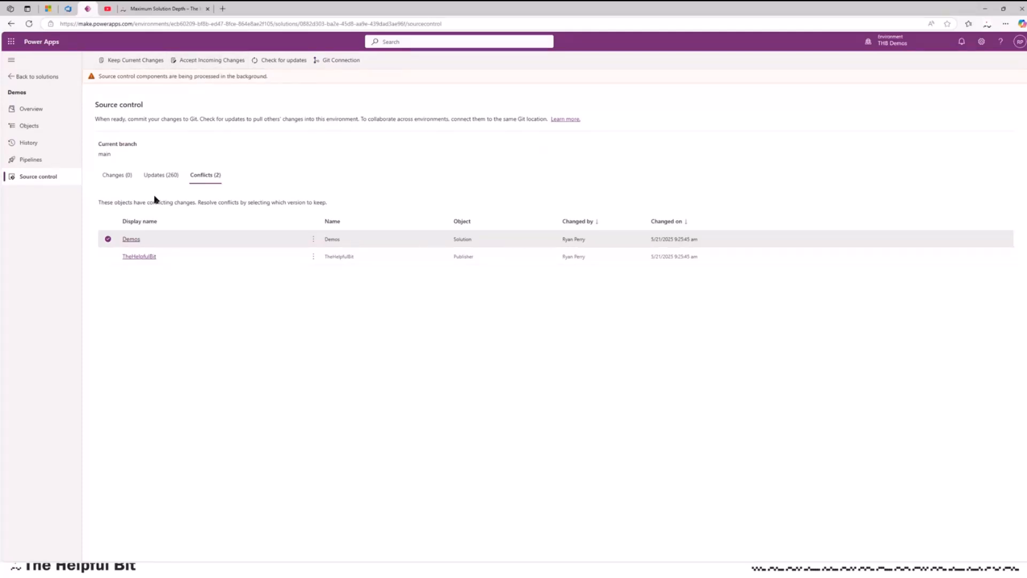
pyautogui.click(137, 239)
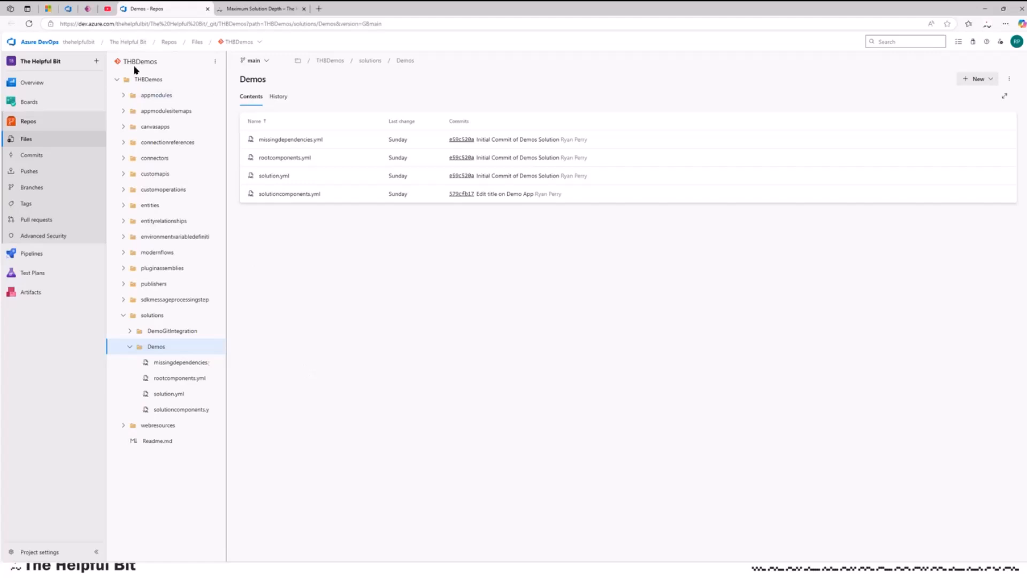
pyautogui.click(70, 10)
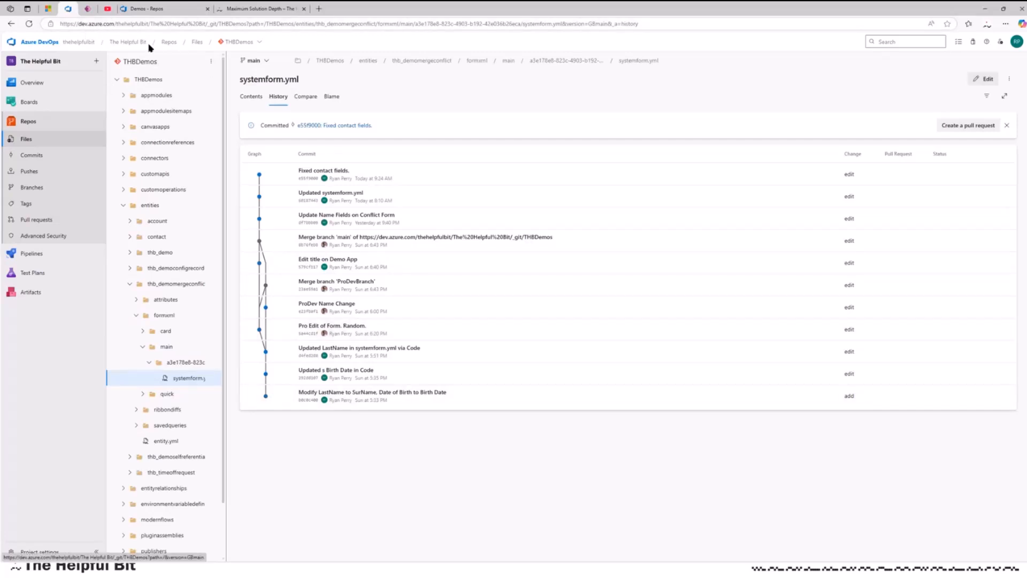
pyautogui.click(90, 8)
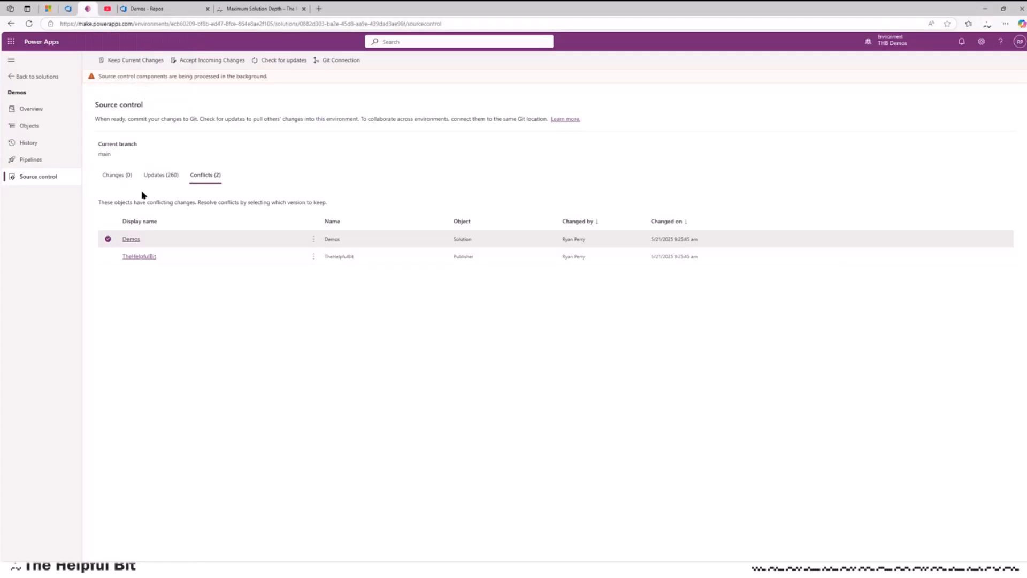
pyautogui.click(150, 64)
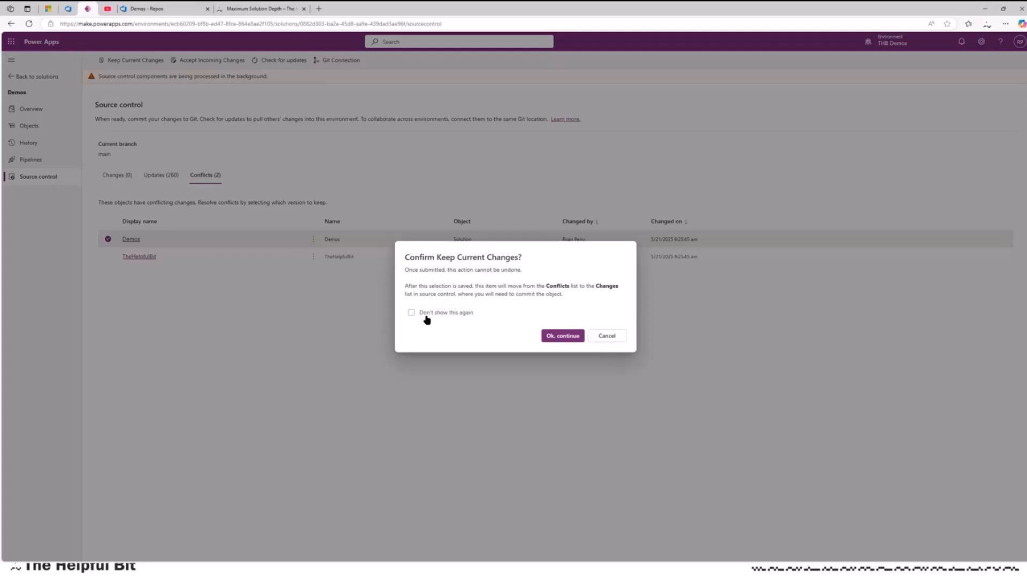
pyautogui.click(562, 336)
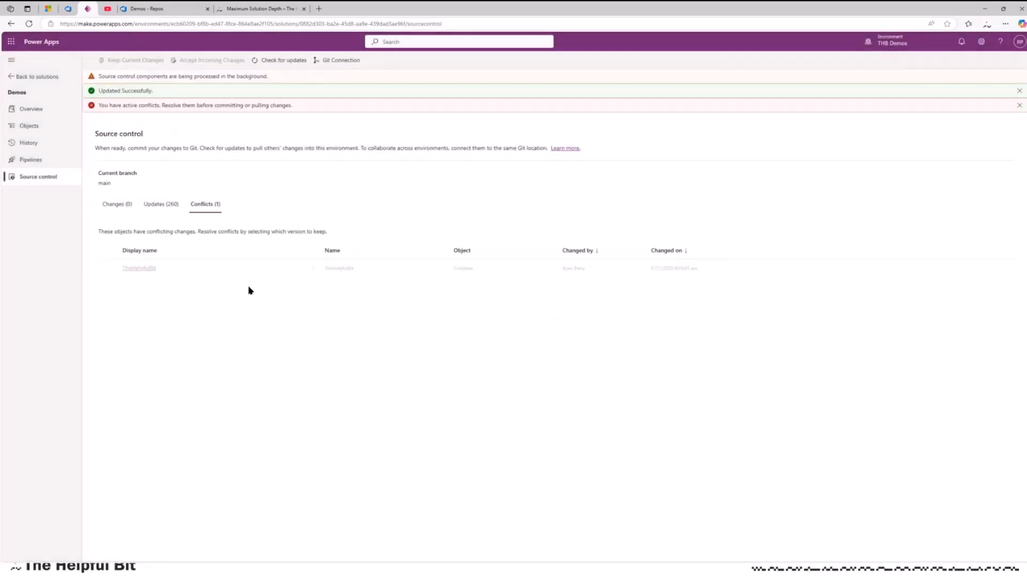
pyautogui.click(1019, 92)
pyautogui.click(1020, 92)
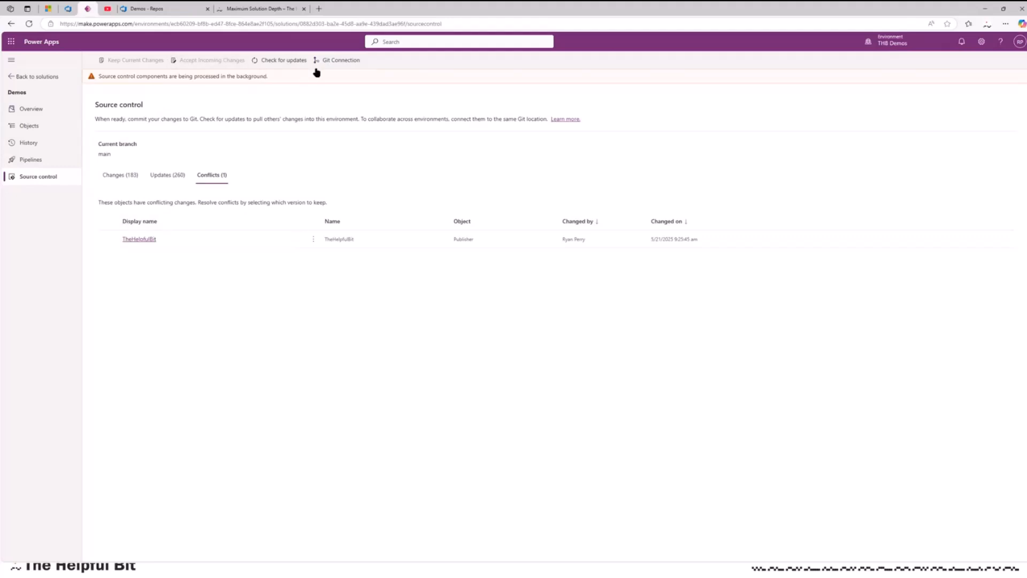
# - Resolve the TheHelpfulBit publisher conflict by keeping the current changes, and suppress future confirmation prompts
pyautogui.click(175, 240)
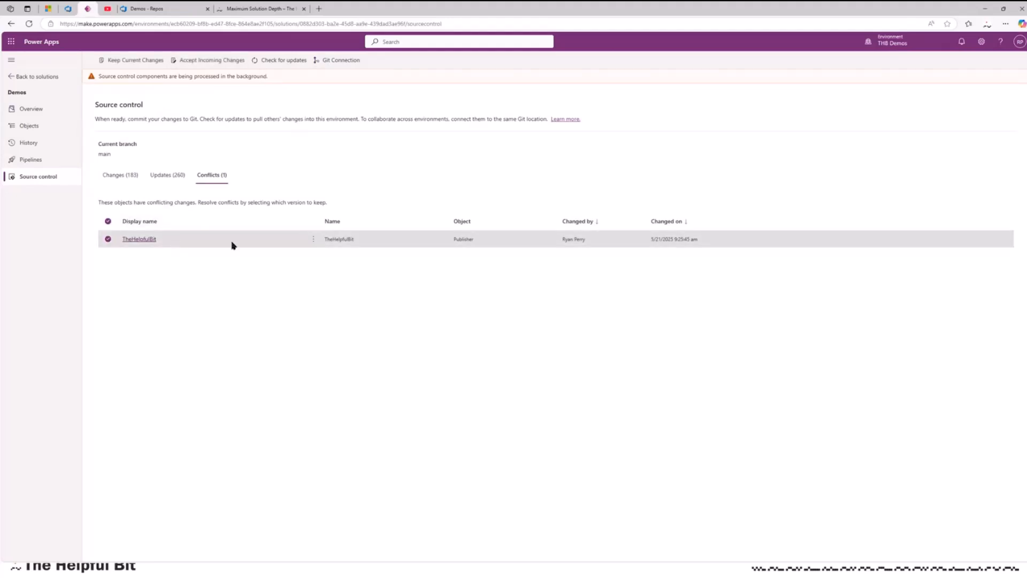
pyautogui.click(144, 61)
pyautogui.click(464, 315)
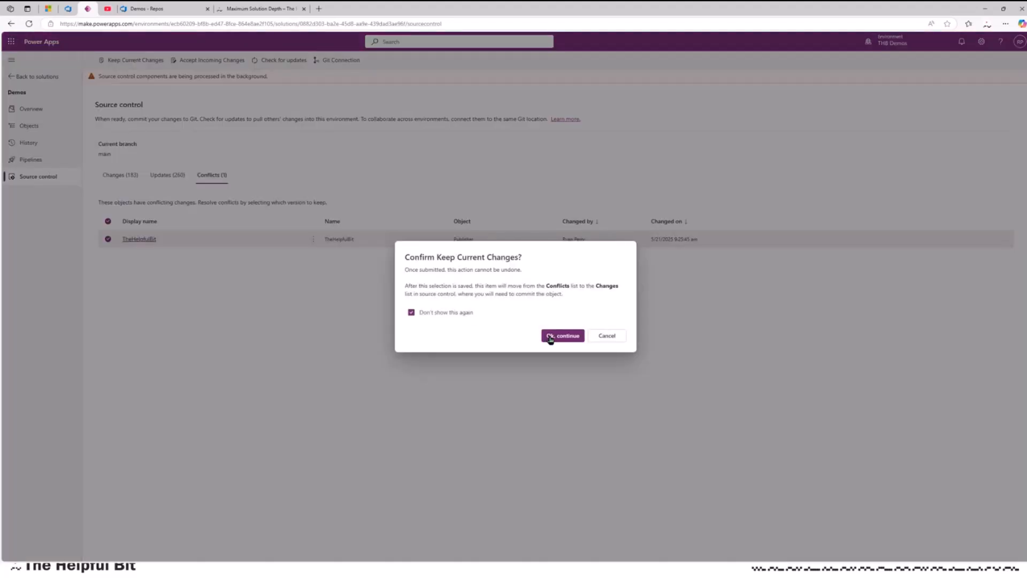
pyautogui.click(551, 337)
# - Review the Demos solution's pending updates and changes, compare with the Azure DevOps repository, and read the source control processing notice
pyautogui.click(159, 190)
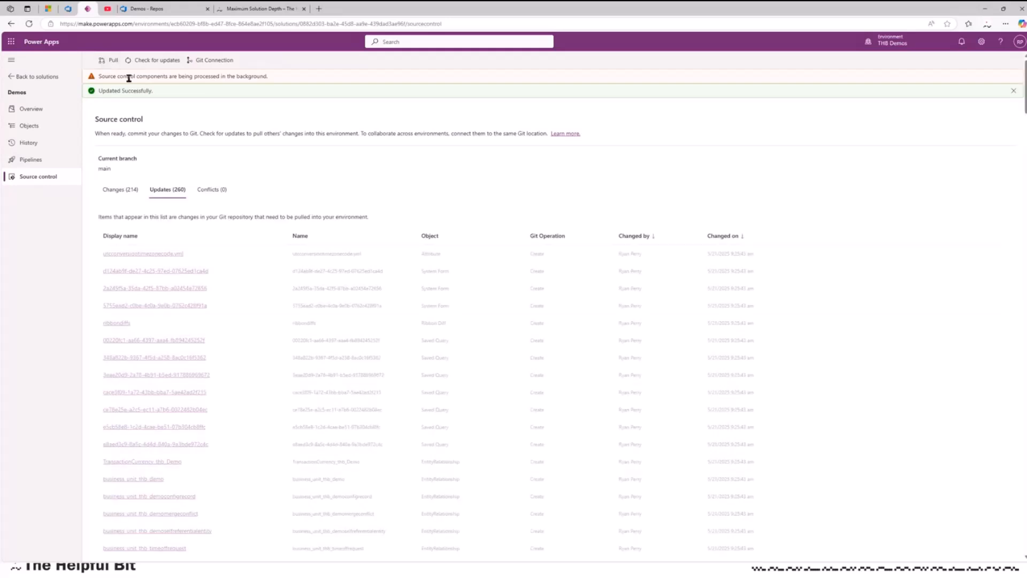
pyautogui.click(121, 191)
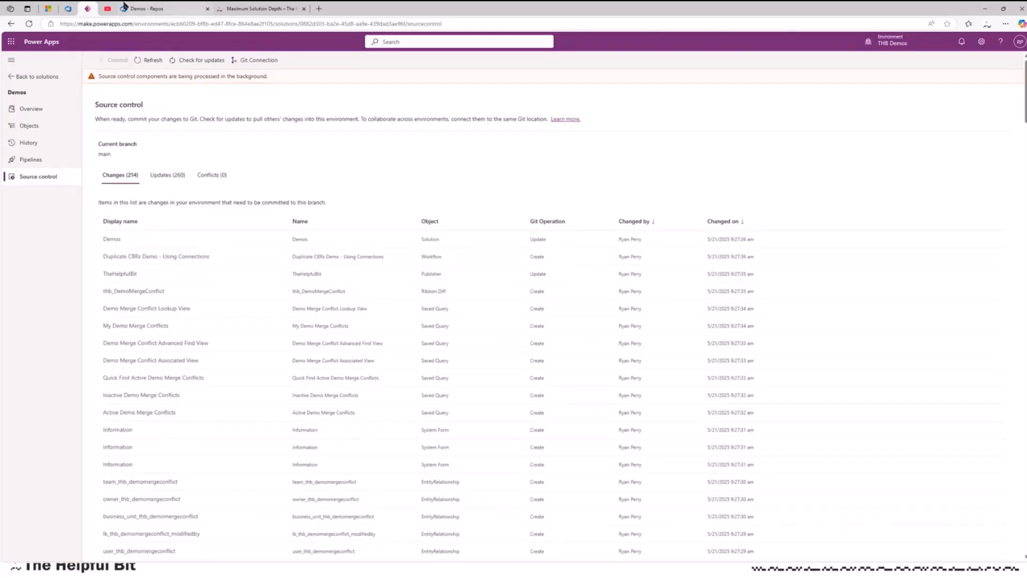
pyautogui.click(160, 10)
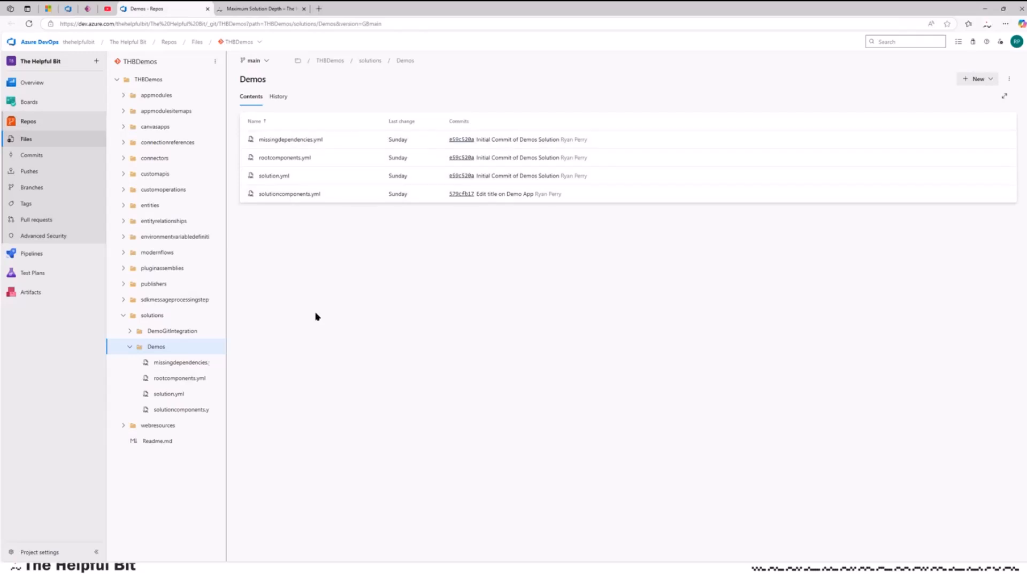
pyautogui.click(76, 11)
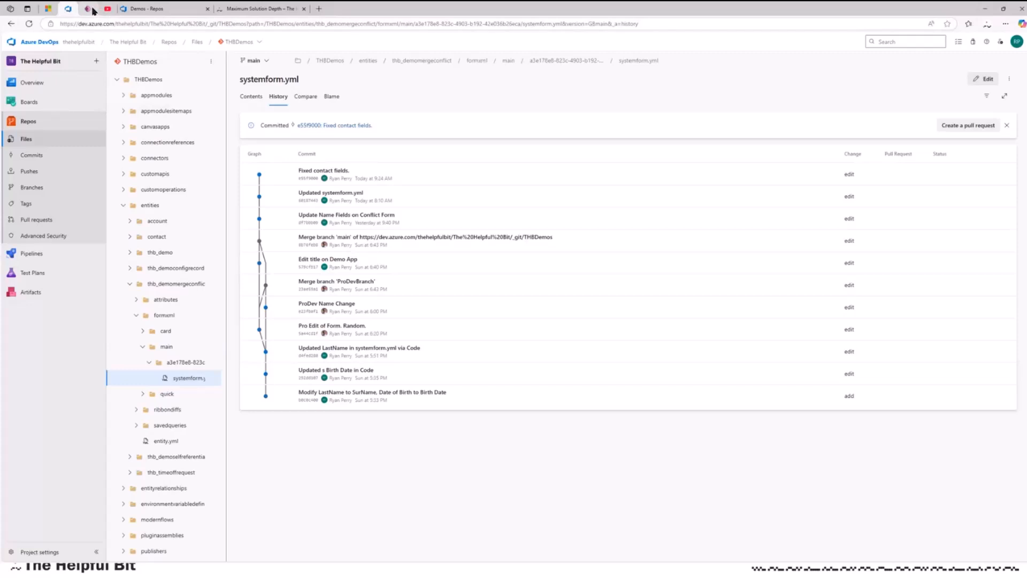
pyautogui.click(88, 9)
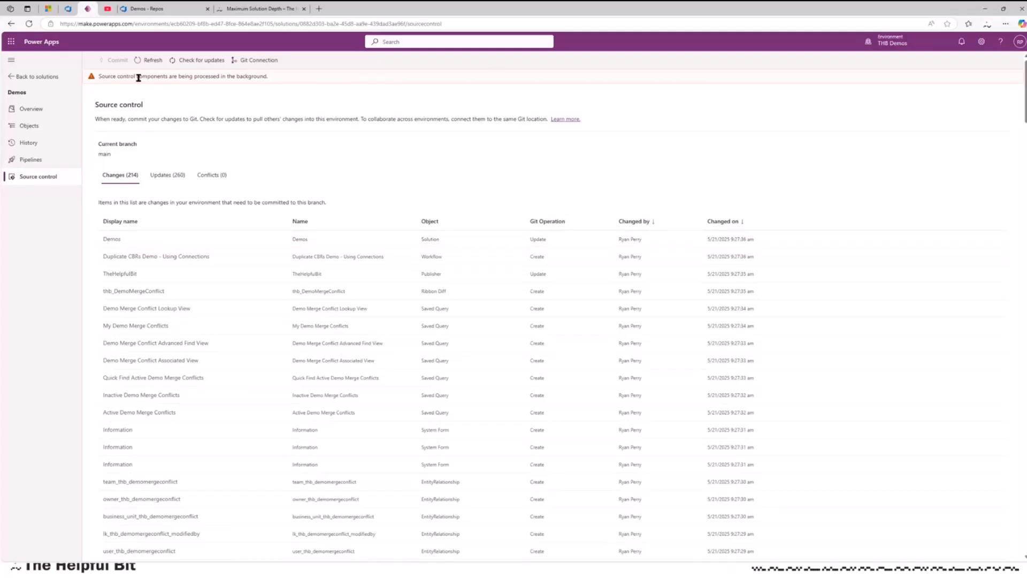
pyautogui.moveTo(138, 76); pyautogui.dragTo(278, 81)
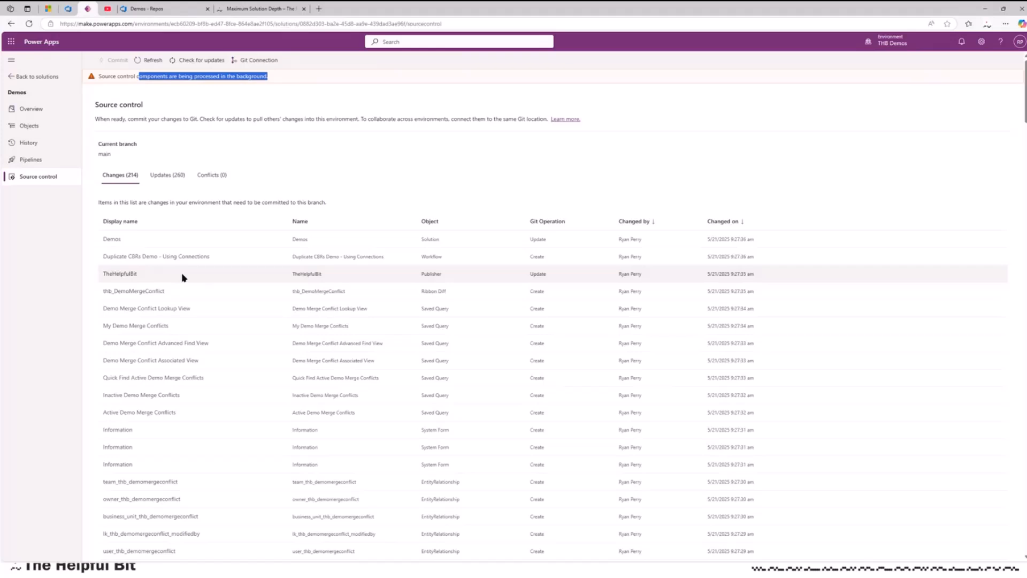
# - Switch to Azure DevOps, examine the commit history of the Demos solution folder, and open the THBDemos repository root
pyautogui.click(161, 10)
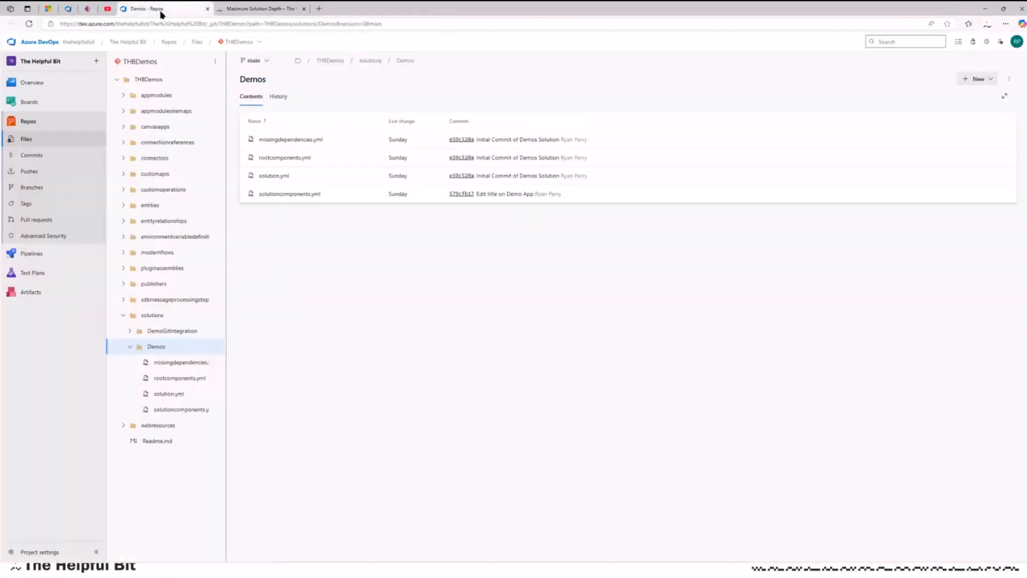
pyautogui.click(276, 99)
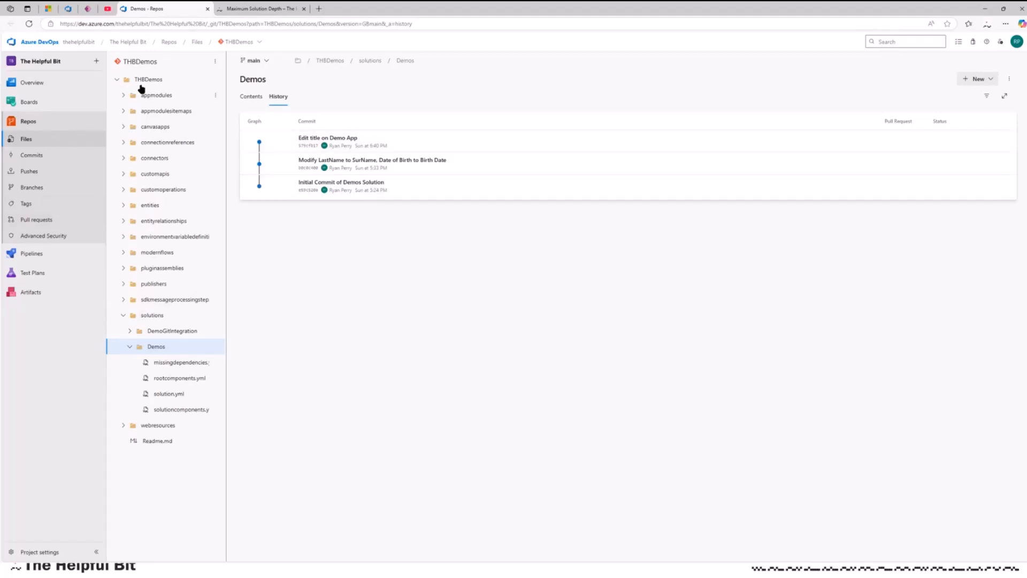
pyautogui.click(144, 81)
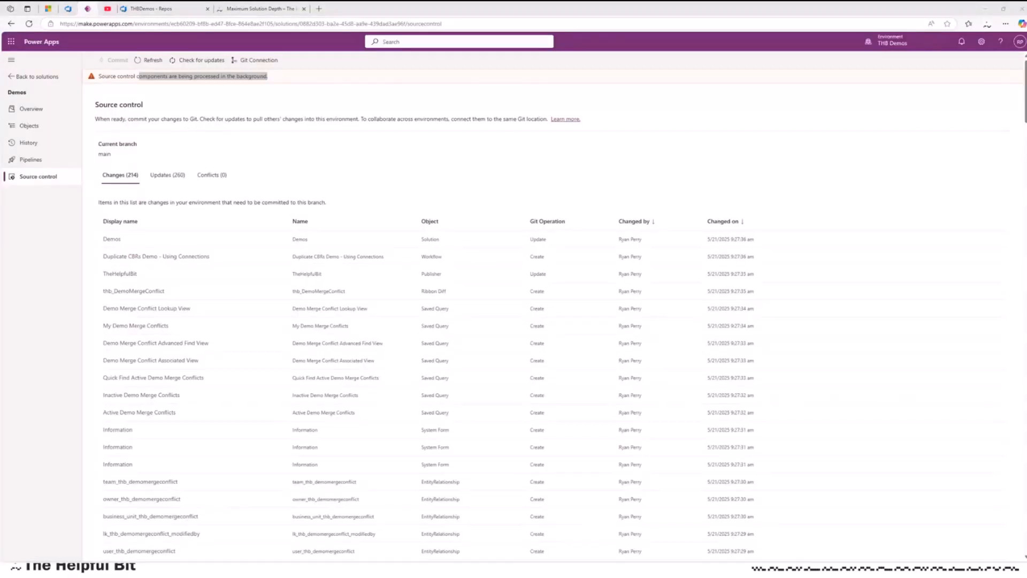
pyautogui.click(473, 502)
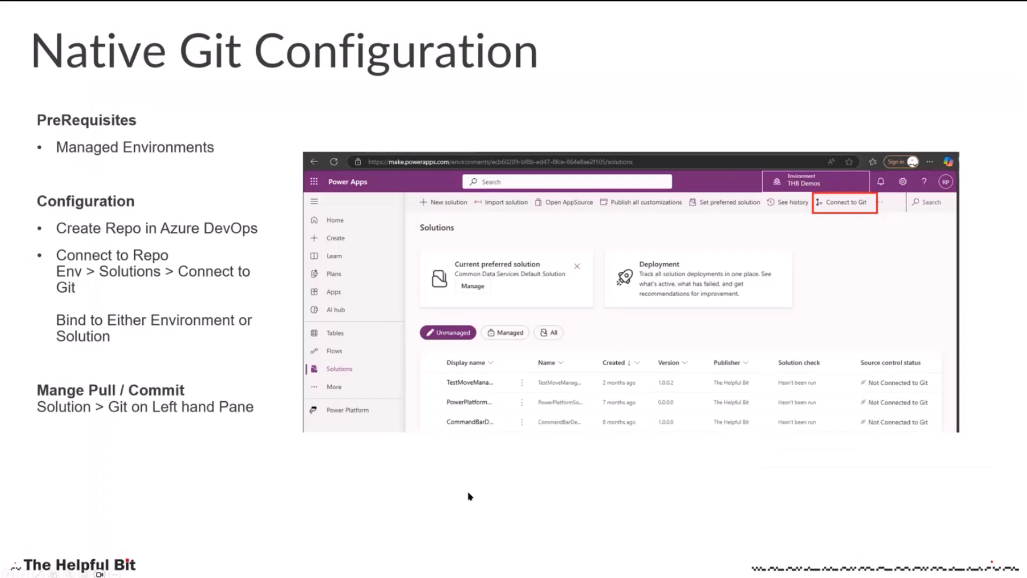
pyautogui.click(420, 455)
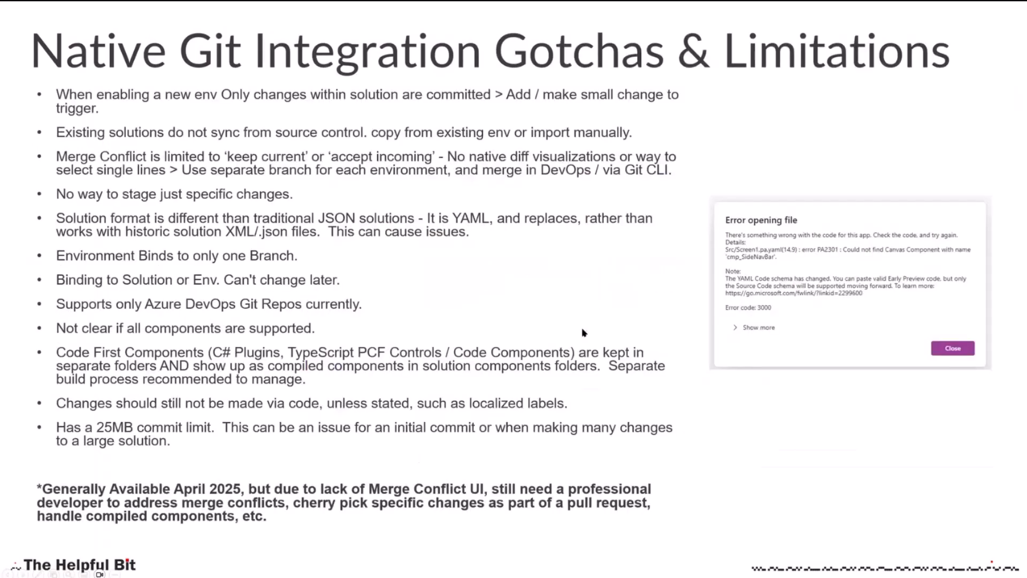